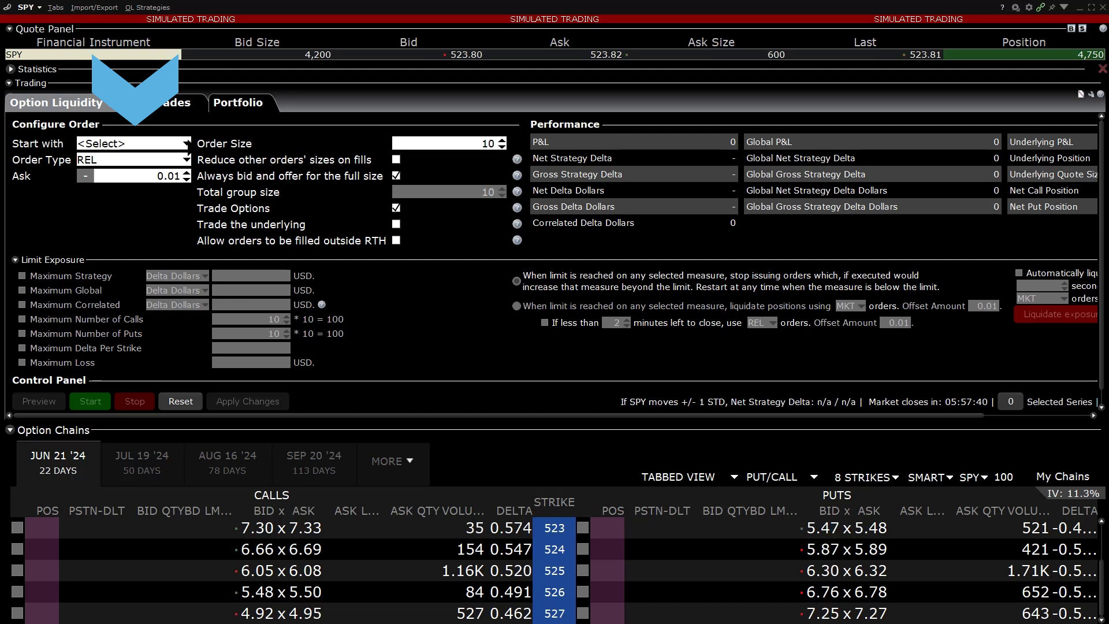
- Set the SPY strategy to start with both buy and sell orders
{"action": "left_click", "coordinate": [186, 143]}
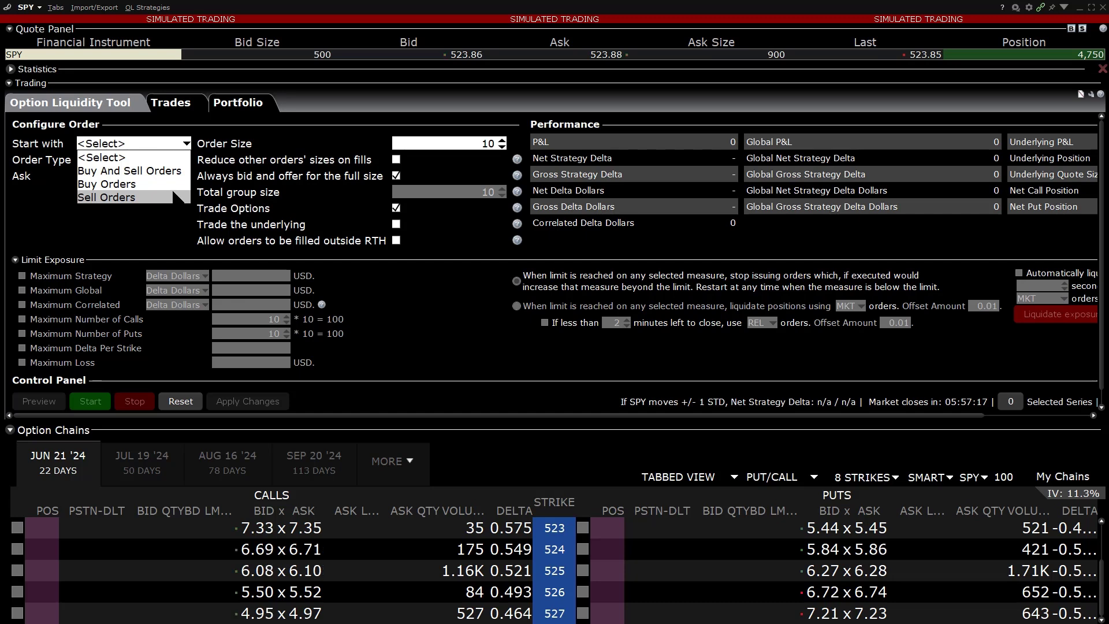
{"action": "left_click", "coordinate": [168, 171]}
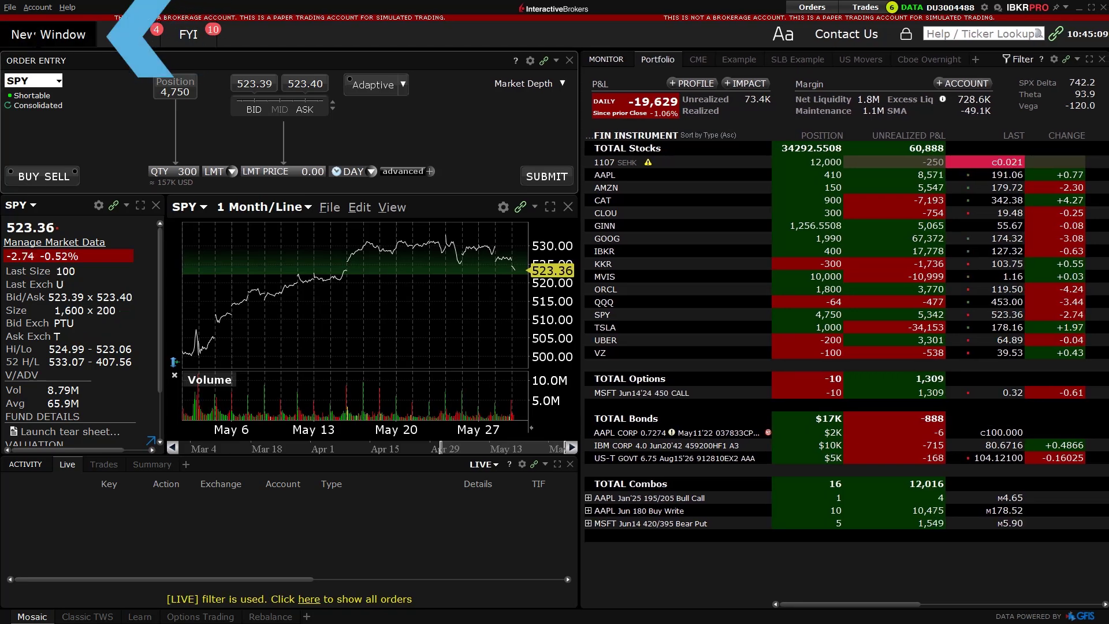
- Open the Option Liquidity Tool from Advanced Option Tools as its own window
{"action": "left_click", "coordinate": [48, 34]}
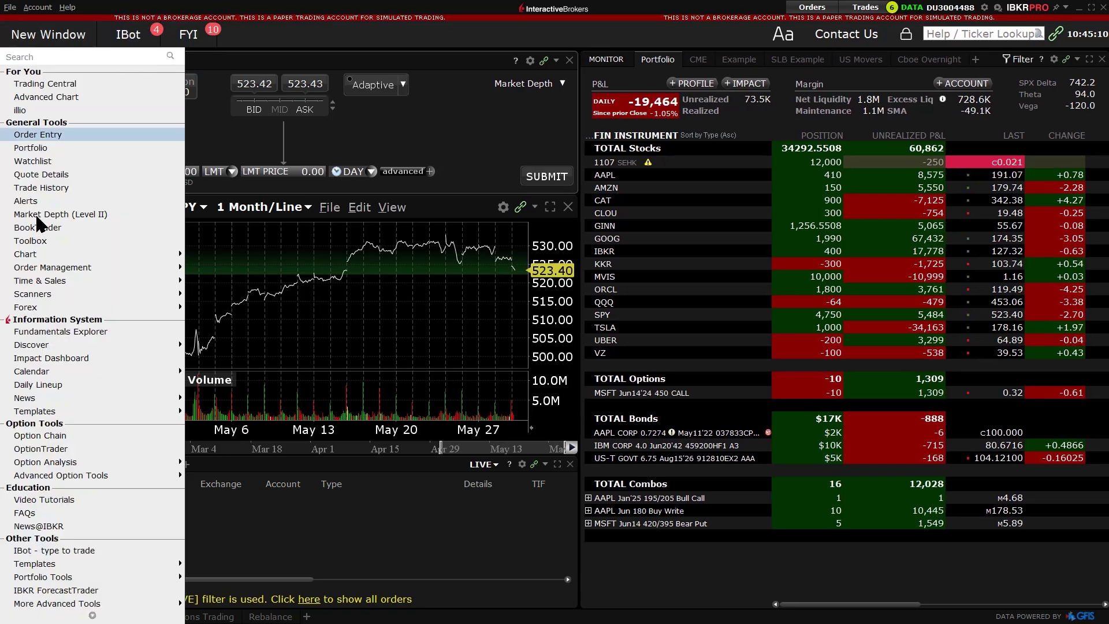
{"action": "mouse_move", "coordinate": [109, 478]}
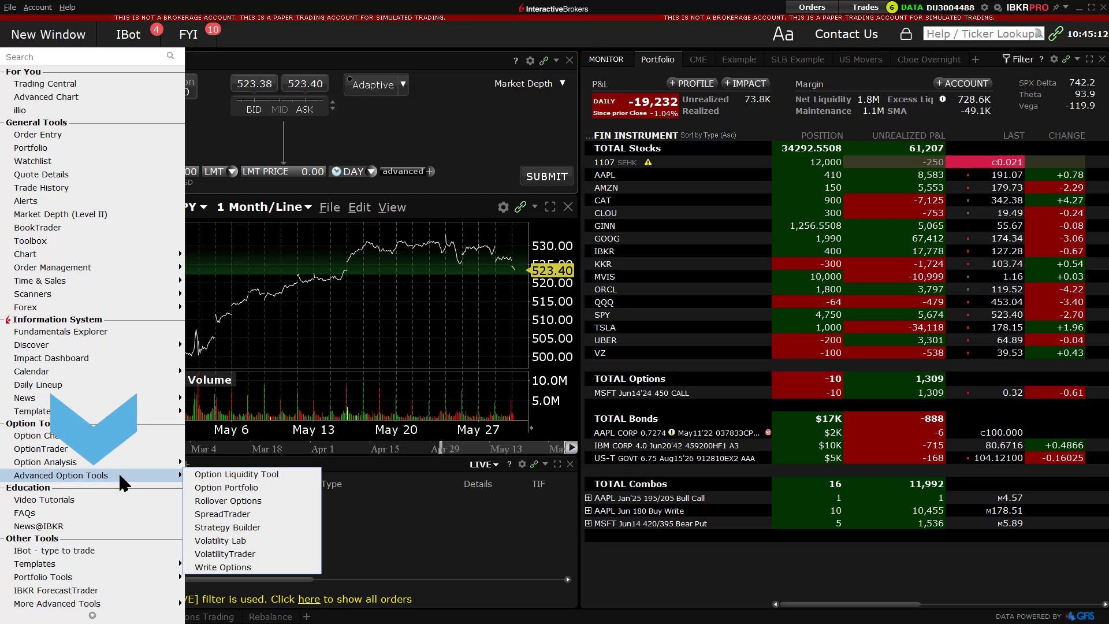
{"action": "mouse_move", "coordinate": [289, 477]}
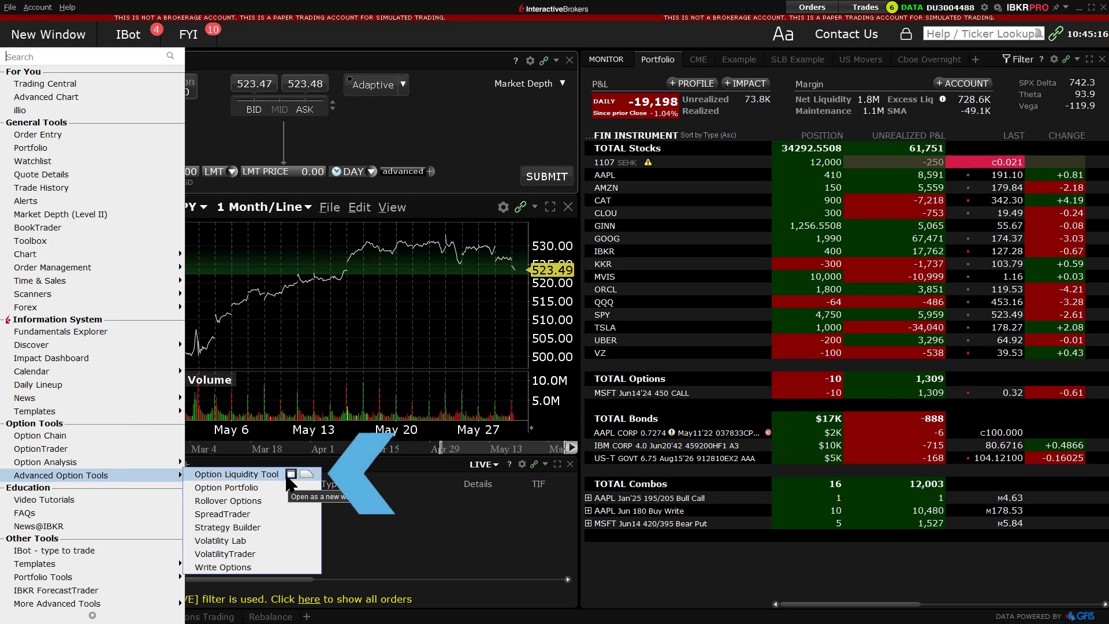
{"action": "left_click", "coordinate": [289, 476]}
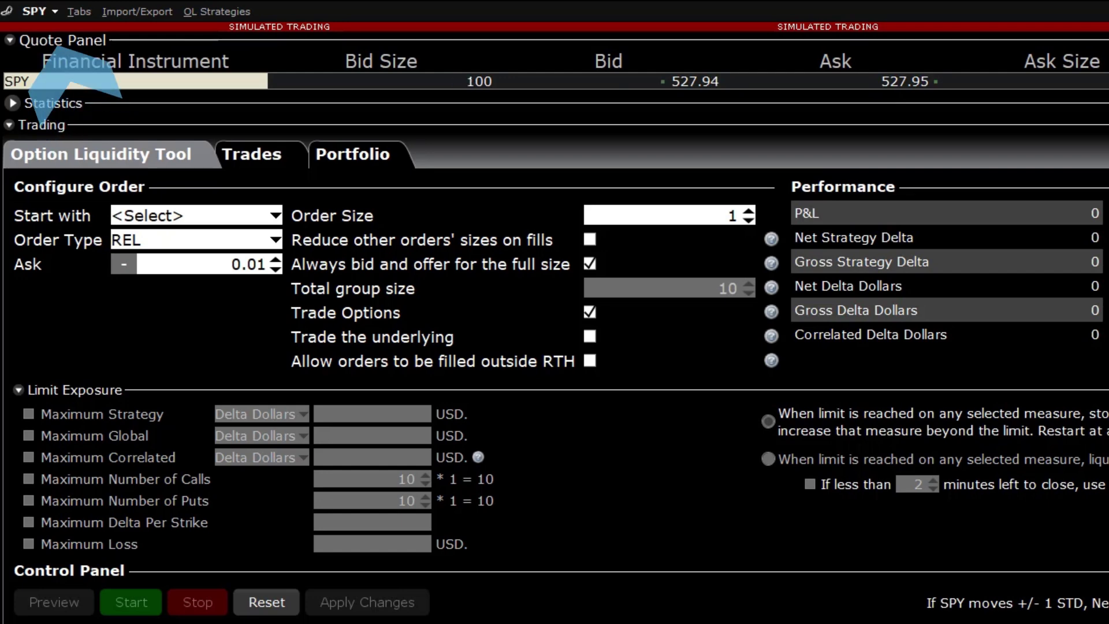
- Load NVDA stock into the tool and briefly expand then collapse its Statistics section
{"action": "left_click", "coordinate": [23, 11]}
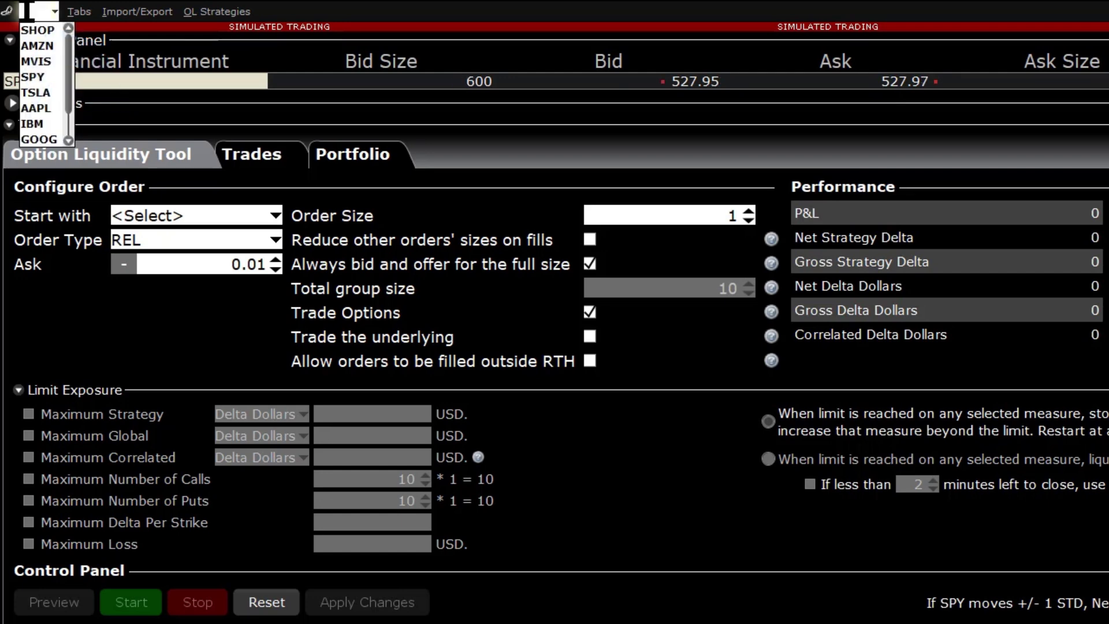
{"action": "type", "text": "NVDA"}
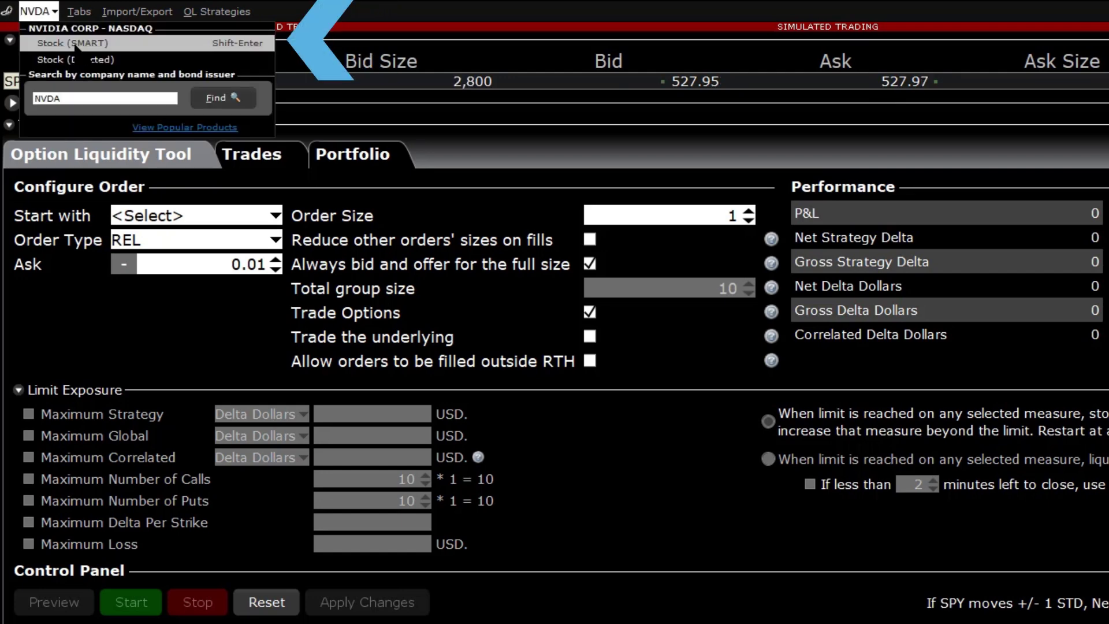
{"action": "key", "text": "Return"}
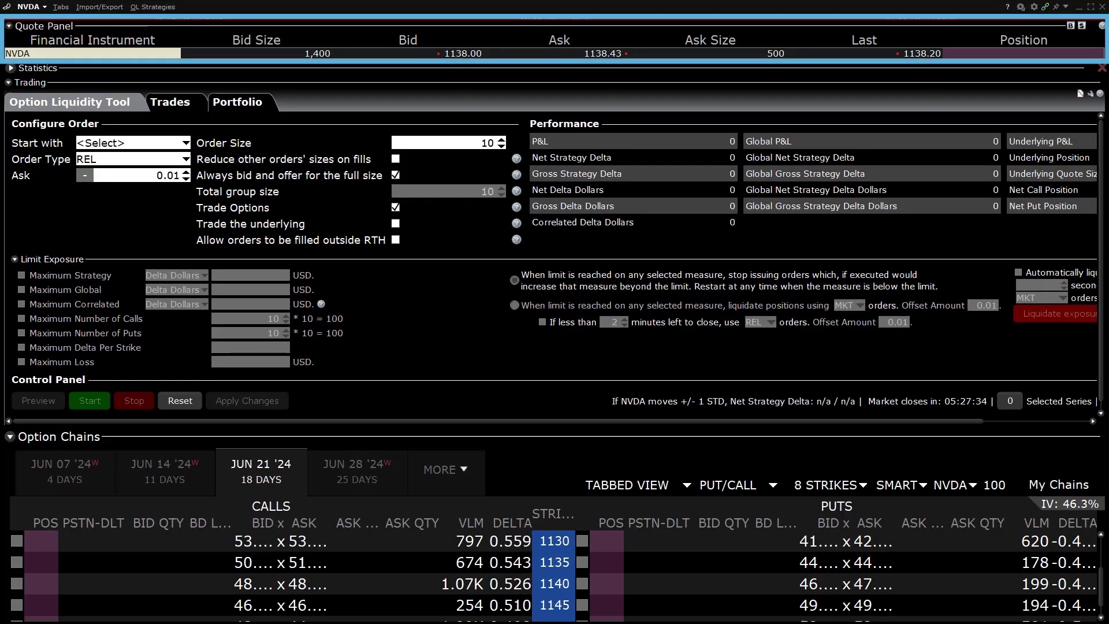
{"action": "left_click", "coordinate": [11, 68]}
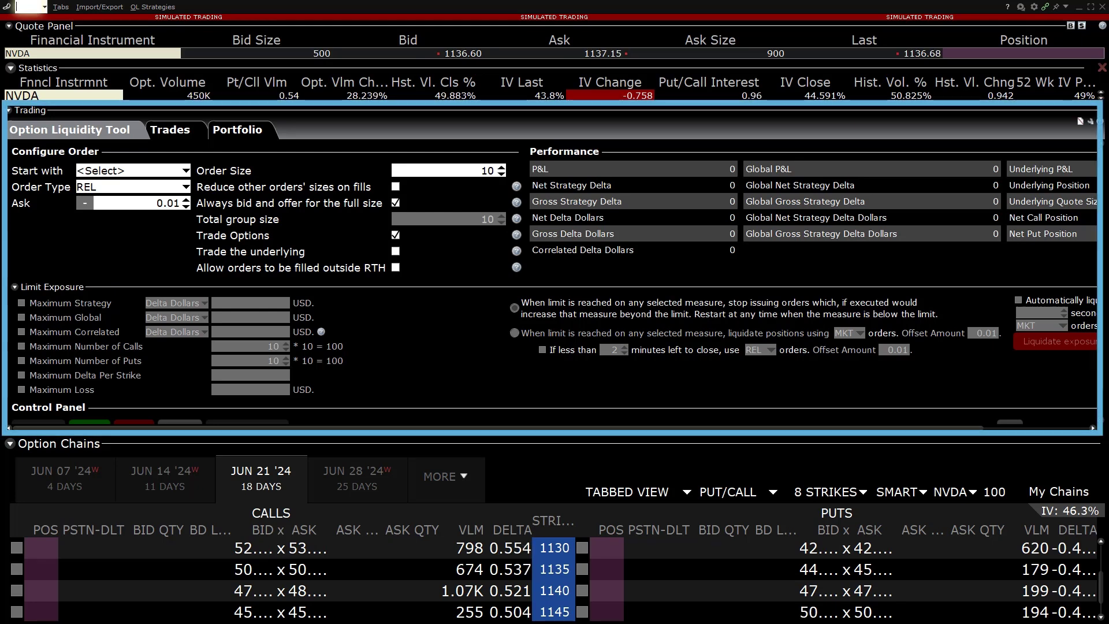
{"action": "left_click", "coordinate": [10, 69]}
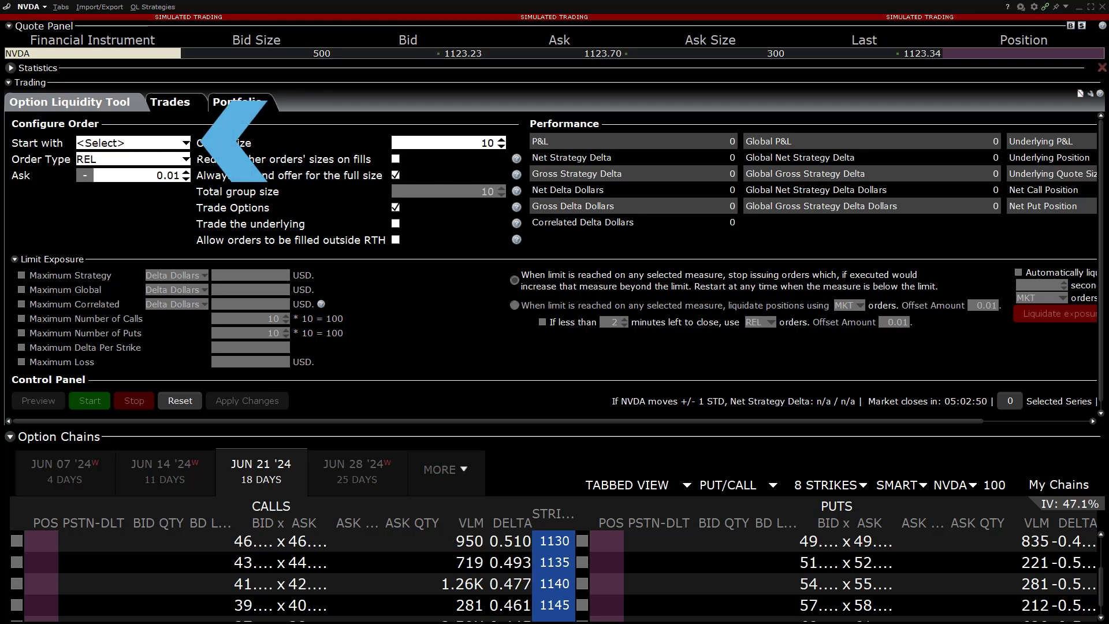
{"action": "left_click", "coordinate": [186, 144]}
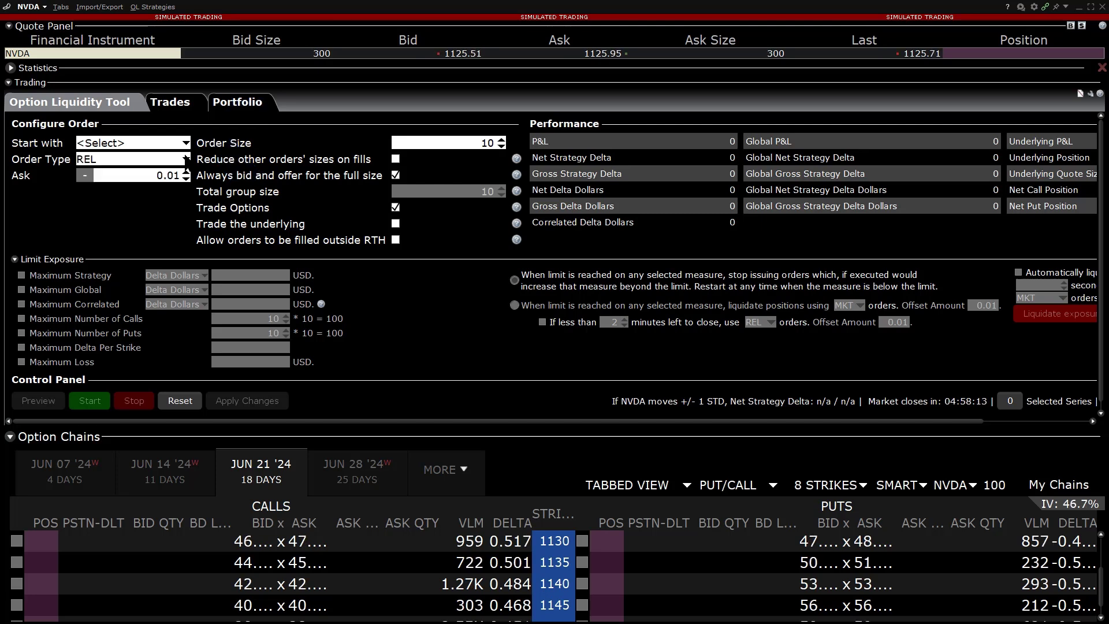
{"action": "left_click", "coordinate": [186, 160]}
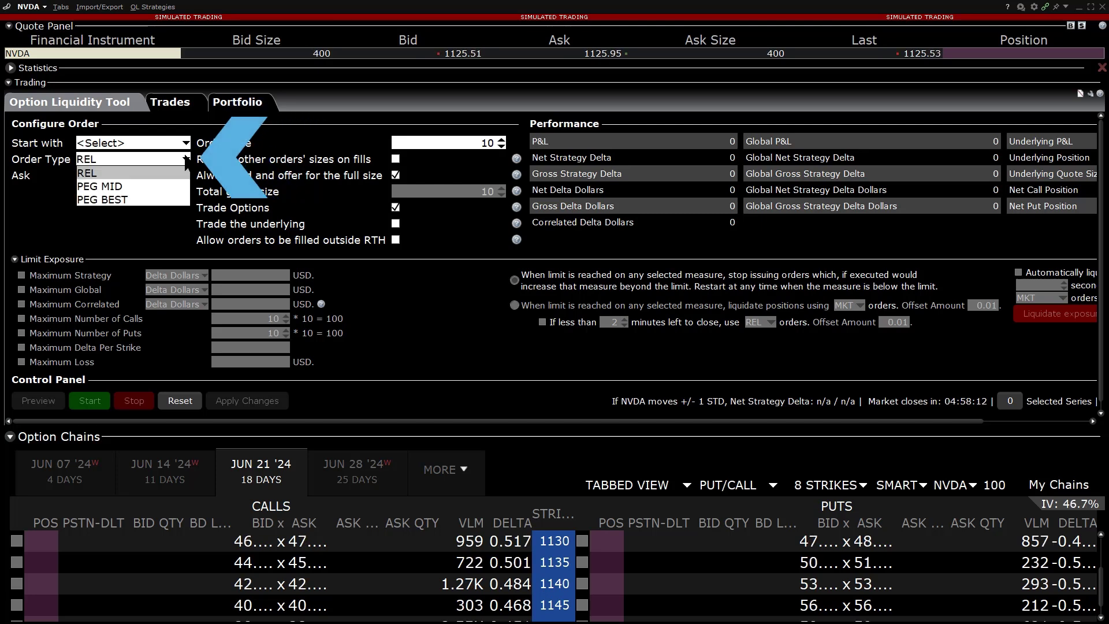
{"action": "left_click", "coordinate": [186, 160]}
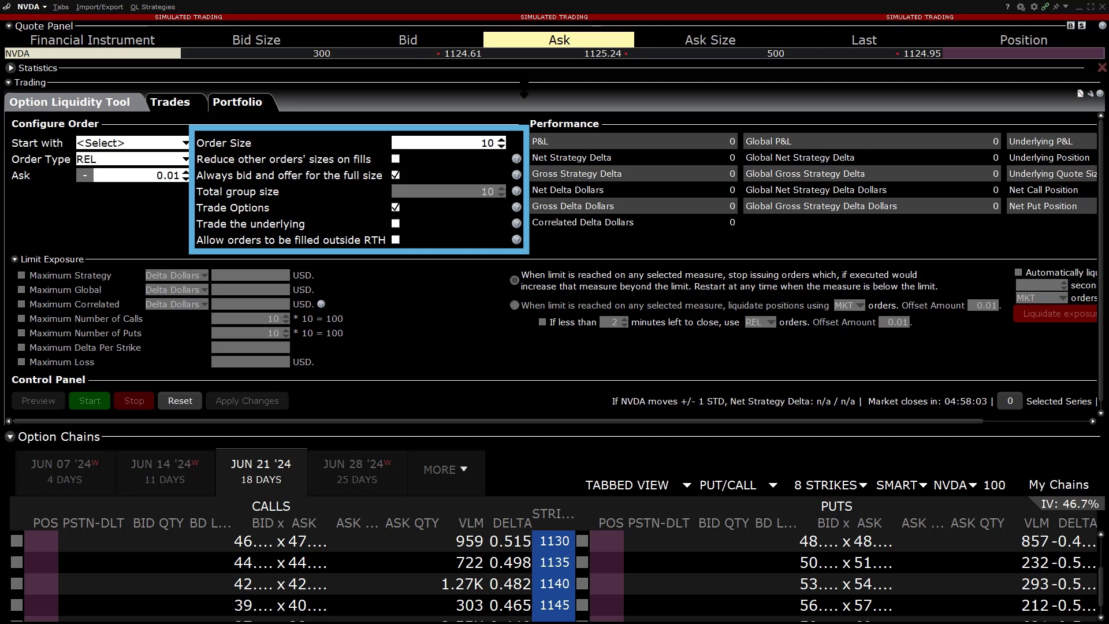
- Read the info-icon tooltip explaining one of the strategy settings
{"action": "mouse_move", "coordinate": [518, 159]}
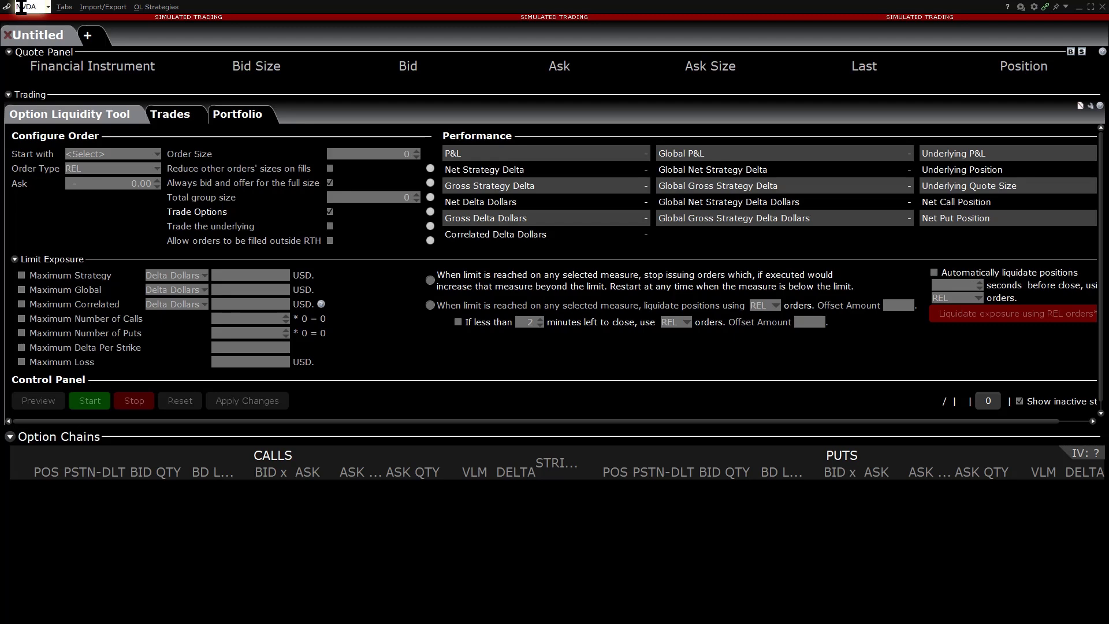
- Load NVIDIA CORP (NVDA) stock into the Untitled tool page
{"action": "type", "text": "VDA"}
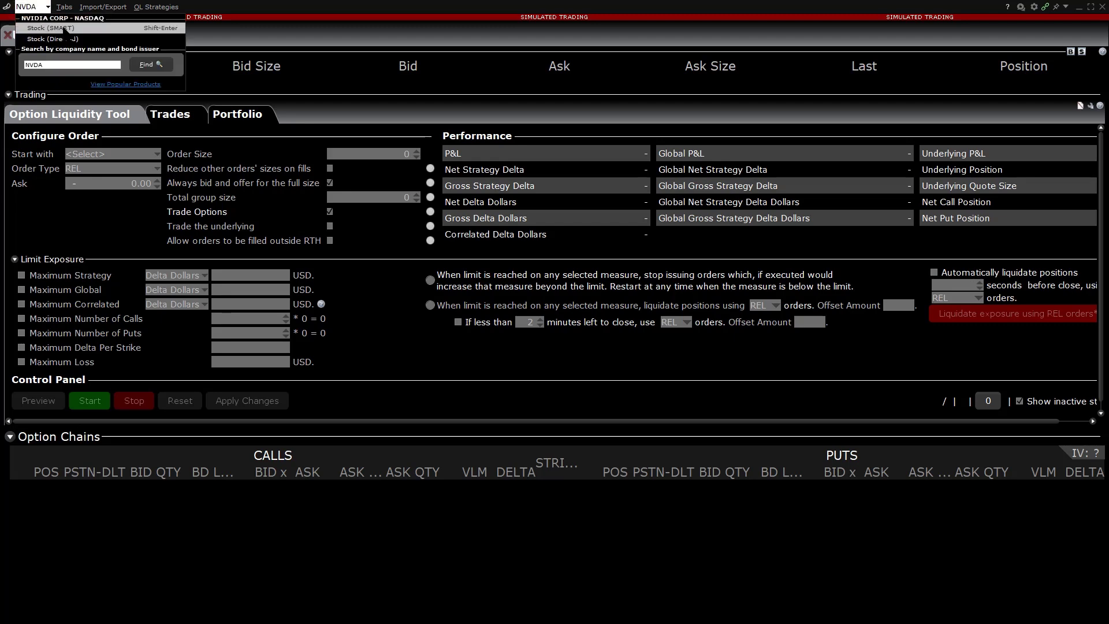
{"action": "key", "text": "Return"}
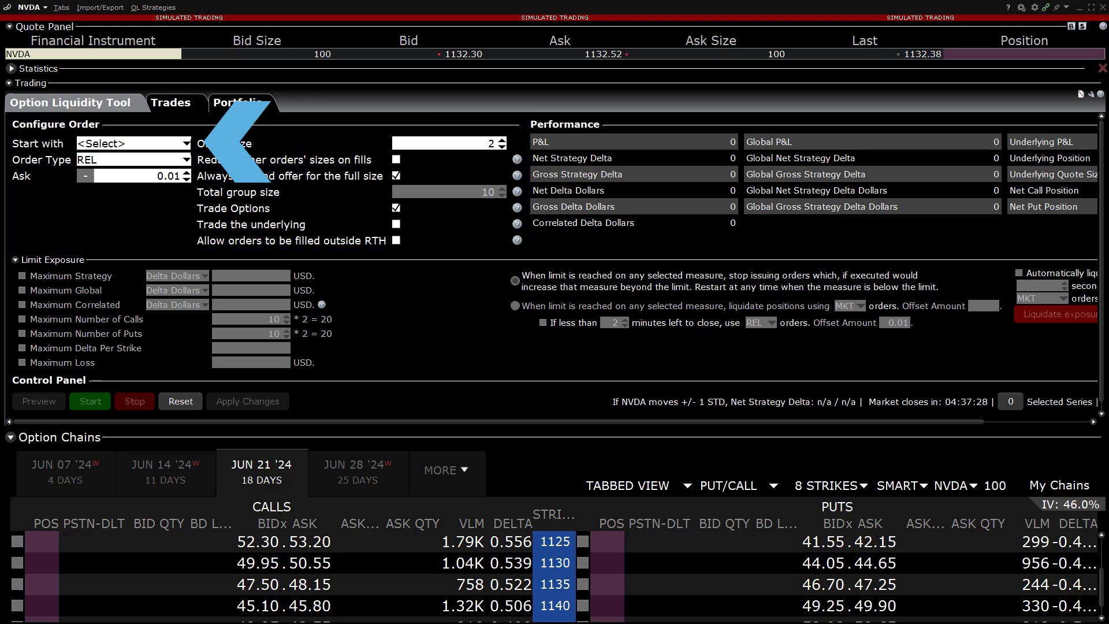
- Start NVDA with buy and sell orders, keep REL type, and raise the bid offset to 0.02
{"action": "left_click", "coordinate": [186, 144]}
{"action": "left_click", "coordinate": [185, 170]}
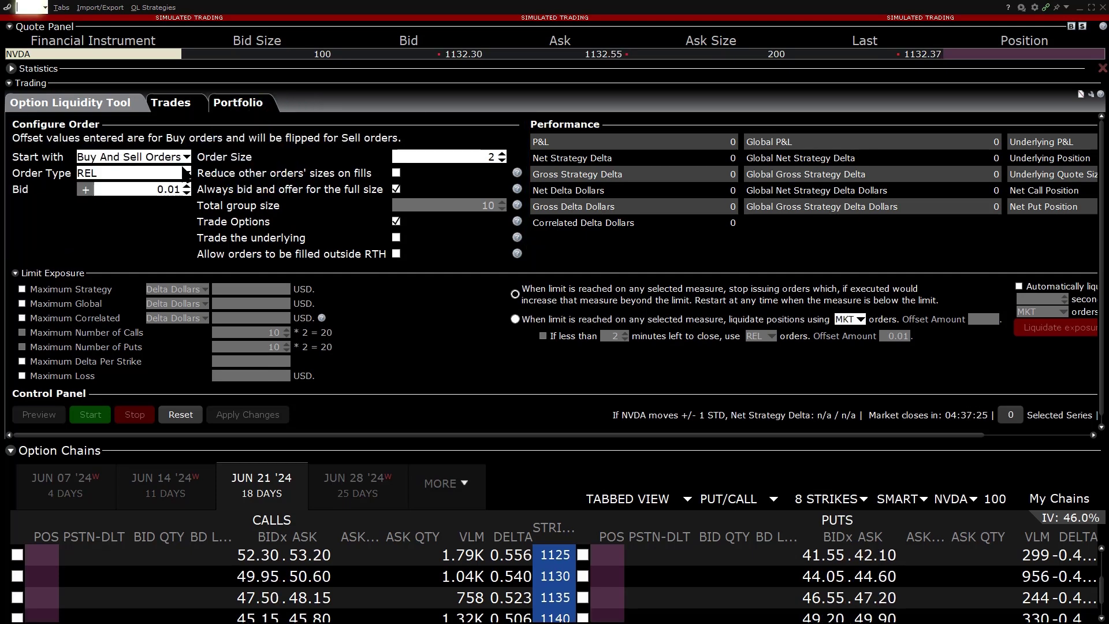
{"action": "left_click", "coordinate": [186, 173]}
{"action": "left_click", "coordinate": [98, 182]}
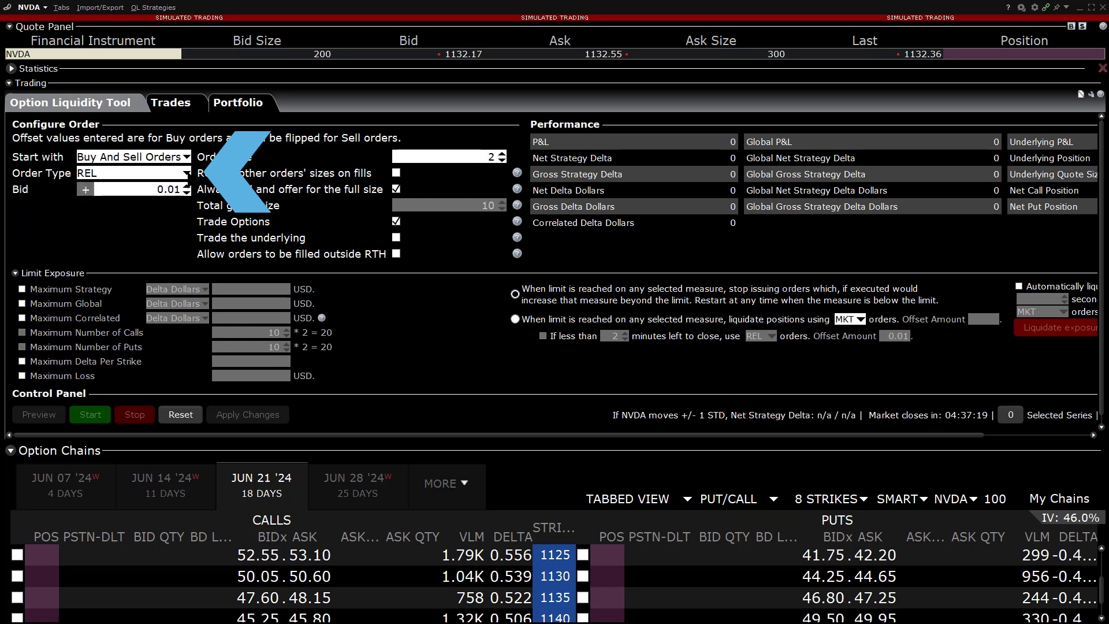
{"action": "key", "text": "Up"}
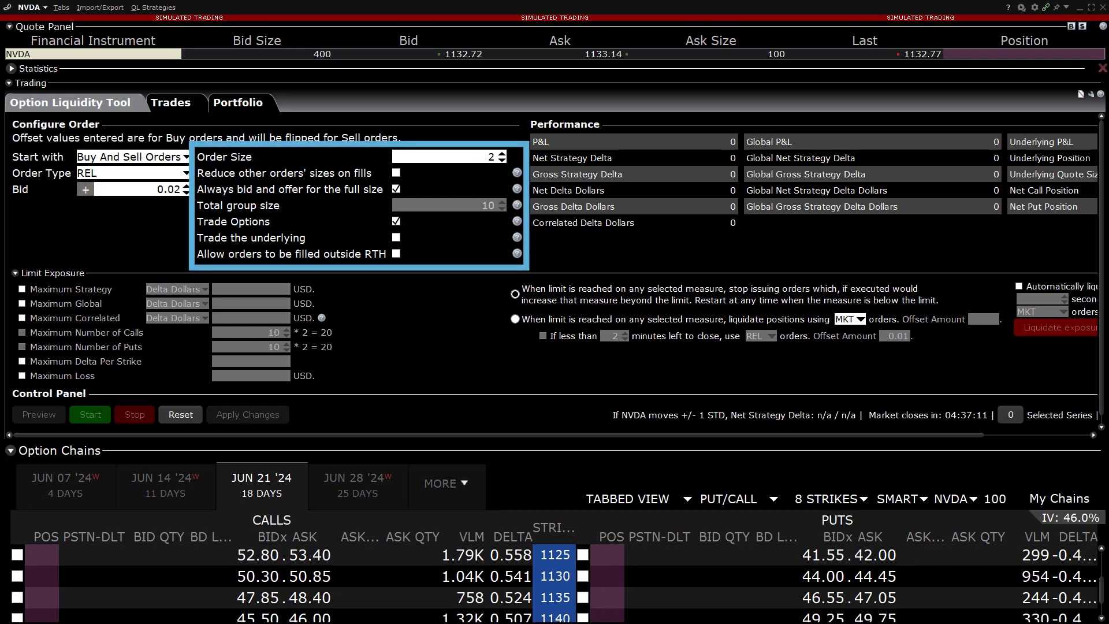
- Raise the NVDA order size to 10
{"action": "left_click", "coordinate": [502, 153]}
{"action": "left_click", "coordinate": [502, 153]}
{"action": "left_click", "coordinate": [502, 153]}
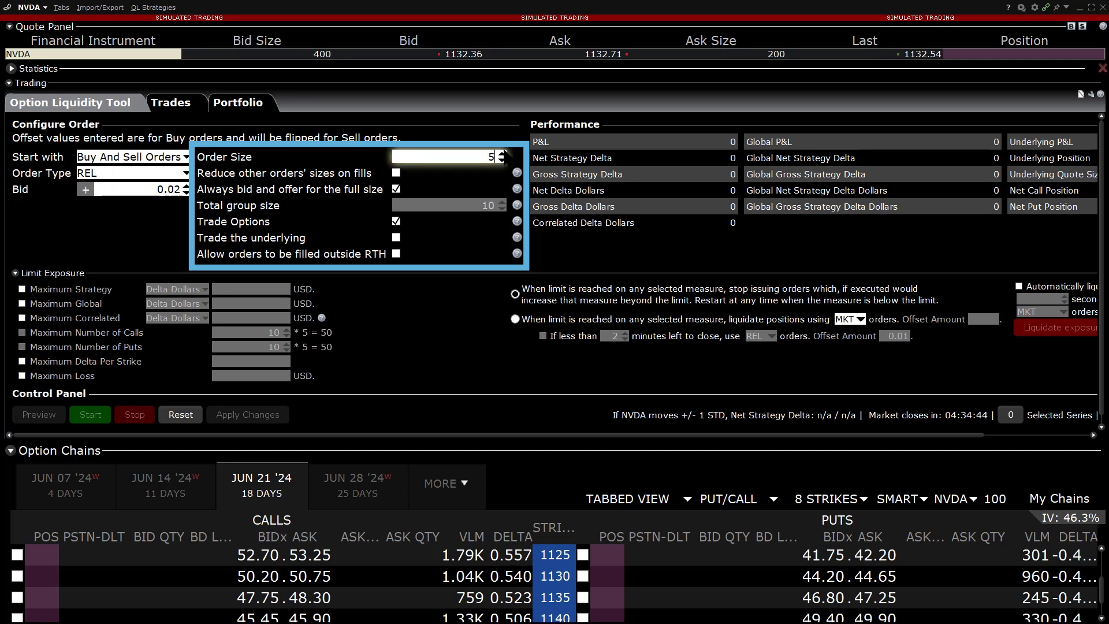
{"action": "left_click", "coordinate": [502, 153]}
{"action": "left_click", "coordinate": [502, 153]}
{"action": "left_click", "coordinate": [502, 153]}
{"action": "left_click", "coordinate": [502, 153]}
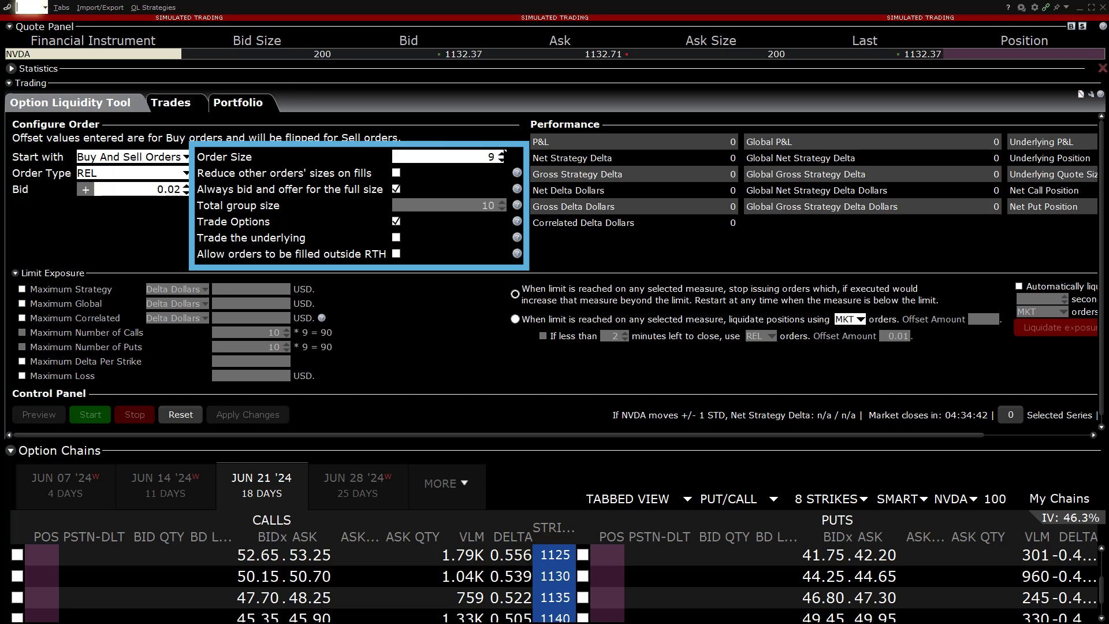
{"action": "left_click", "coordinate": [502, 153]}
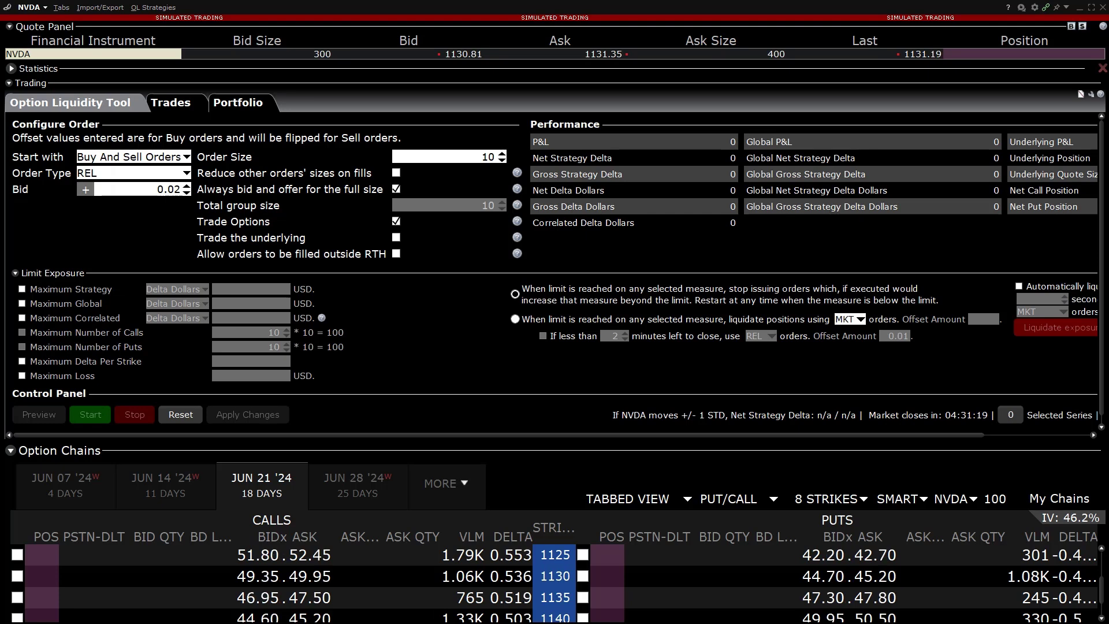
- Enable the Maximum Strategy limit measured in Delta with a value of 5000
{"action": "left_click", "coordinate": [22, 289]}
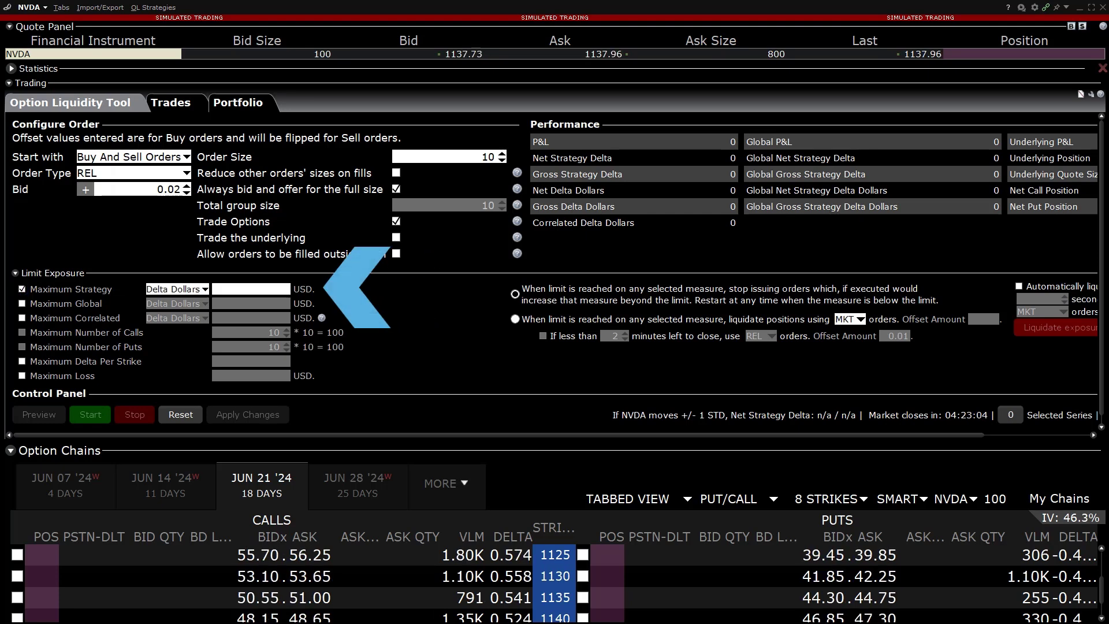
{"action": "left_click", "coordinate": [205, 290]}
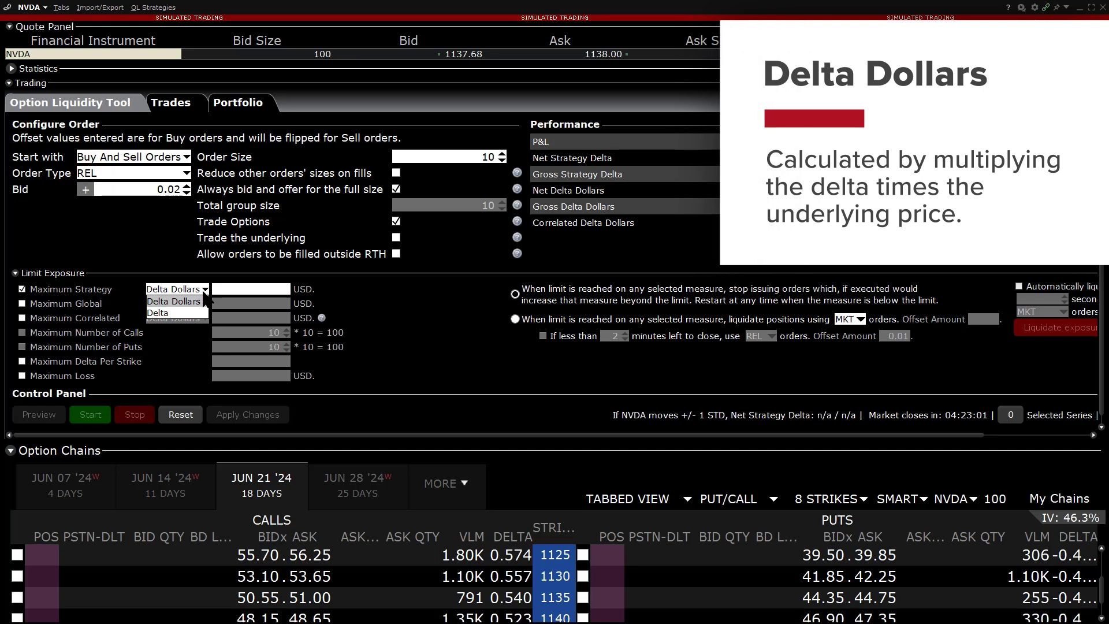
{"action": "left_click", "coordinate": [200, 313]}
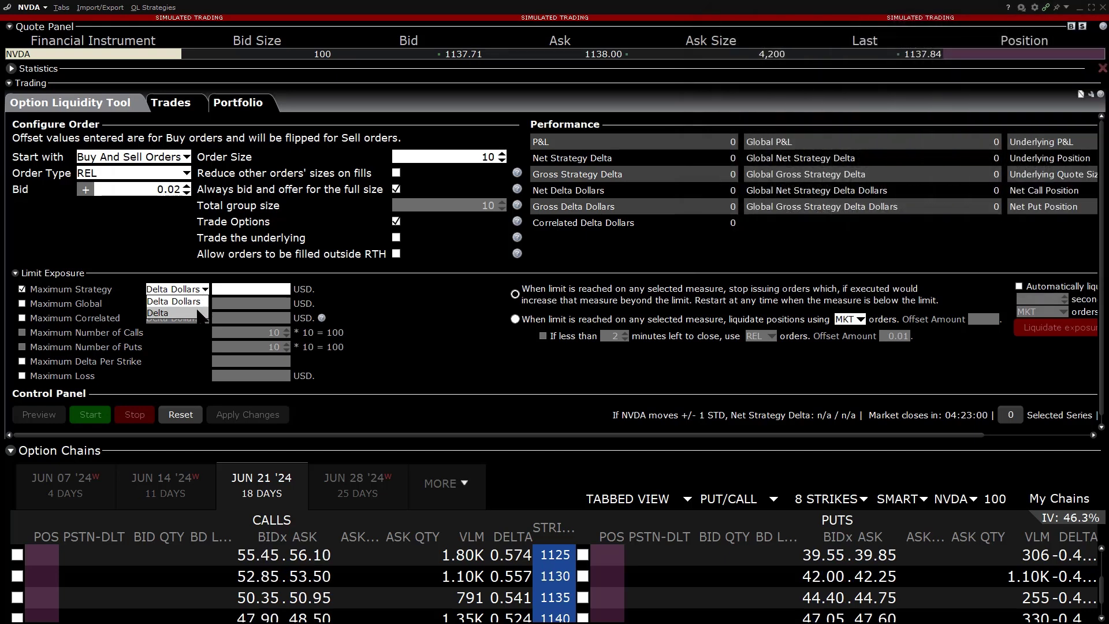
{"action": "left_click", "coordinate": [237, 287]}
{"action": "type", "text": "5000"}
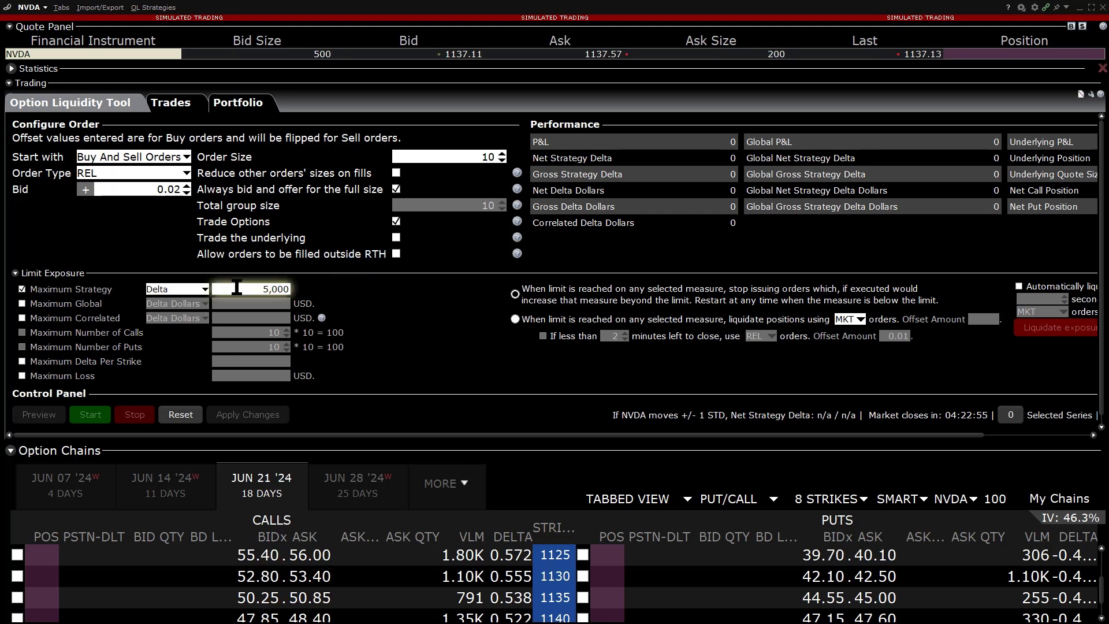
- Auto-liquidate positions 120 seconds before close using MKT orders
{"action": "scroll", "coordinate": [237, 288], "scroll_direction": "right", "scroll_amount": 3}
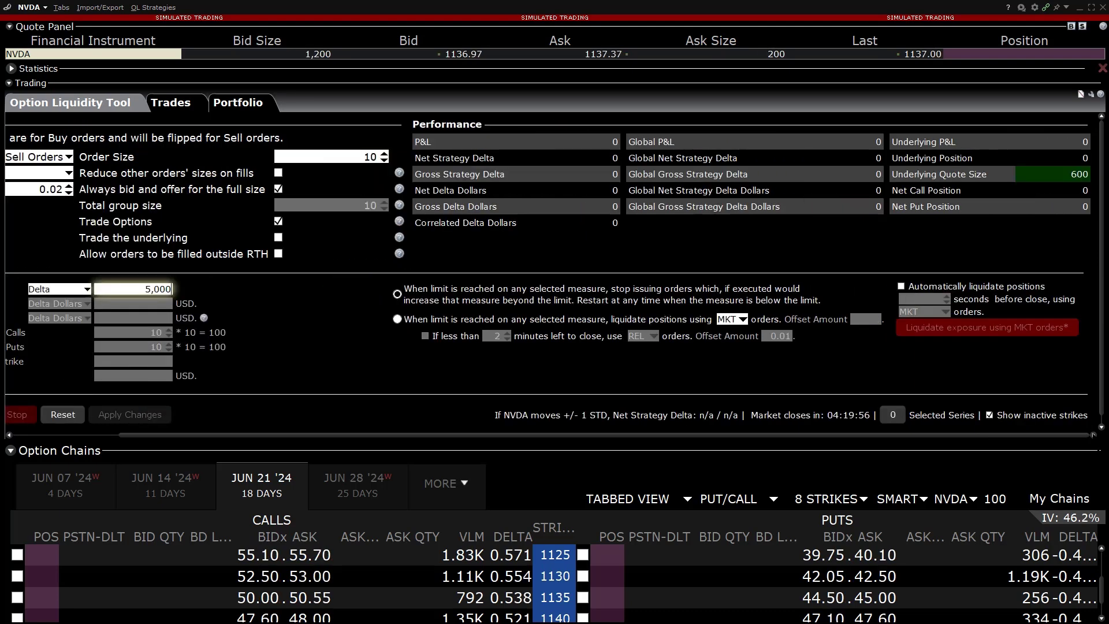
{"action": "left_click", "coordinate": [982, 288]}
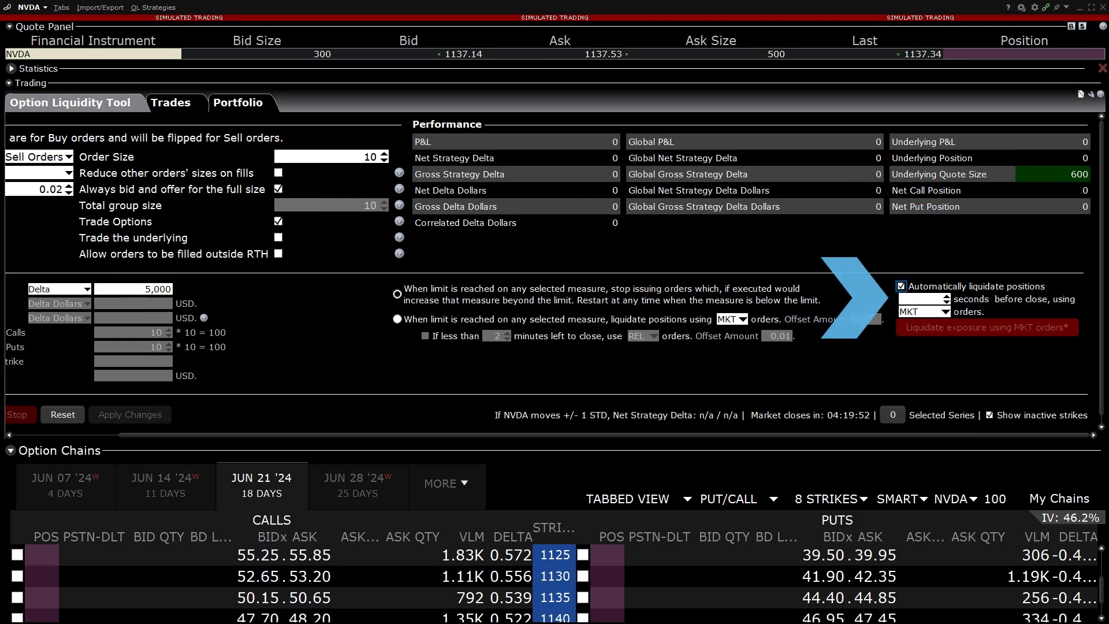
{"action": "left_click", "coordinate": [925, 299]}
{"action": "type", "text": "120"}
{"action": "left_click", "coordinate": [945, 312]}
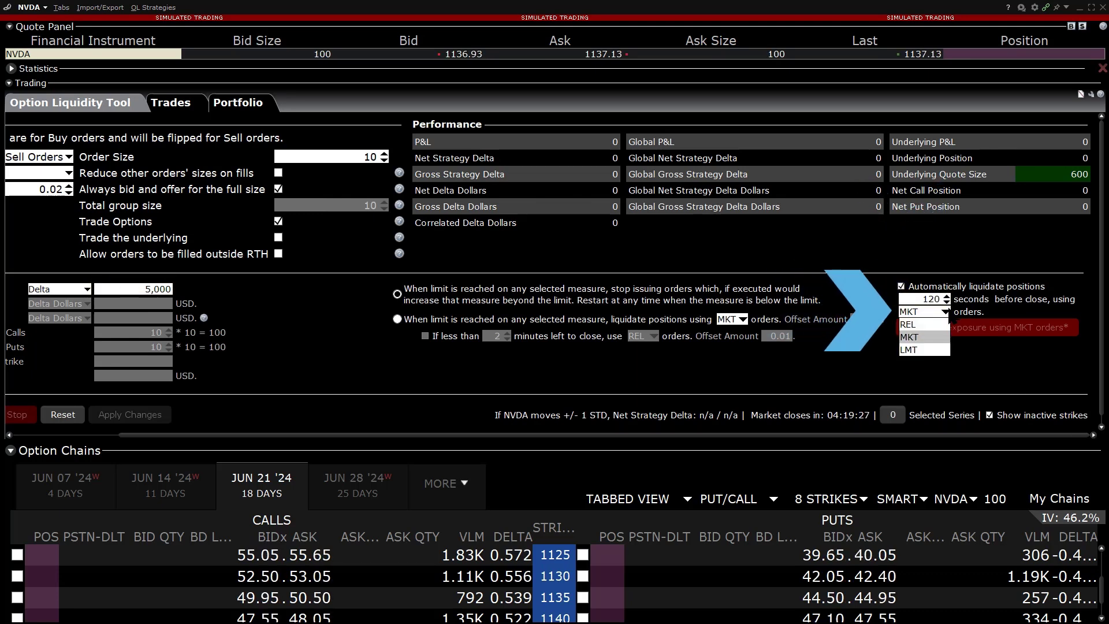
{"action": "left_click", "coordinate": [918, 322]}
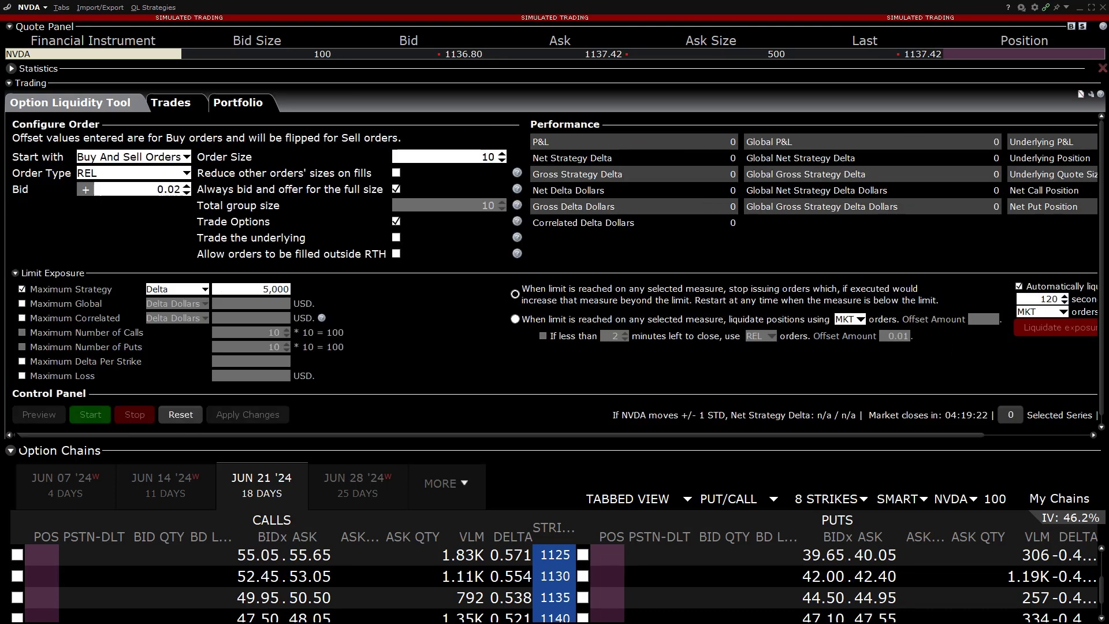
- Select the JUN 14 '24 calls and puts at strikes 1125, 1130, 1135 and 1140
{"action": "left_click", "coordinate": [145, 485]}
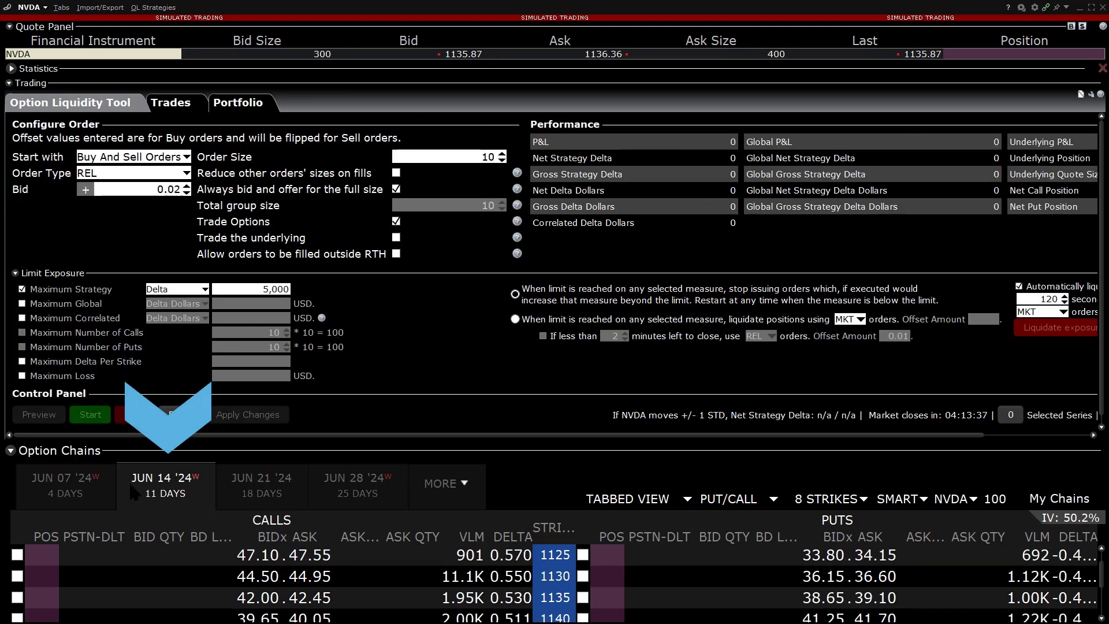
{"action": "left_click", "coordinate": [17, 554]}
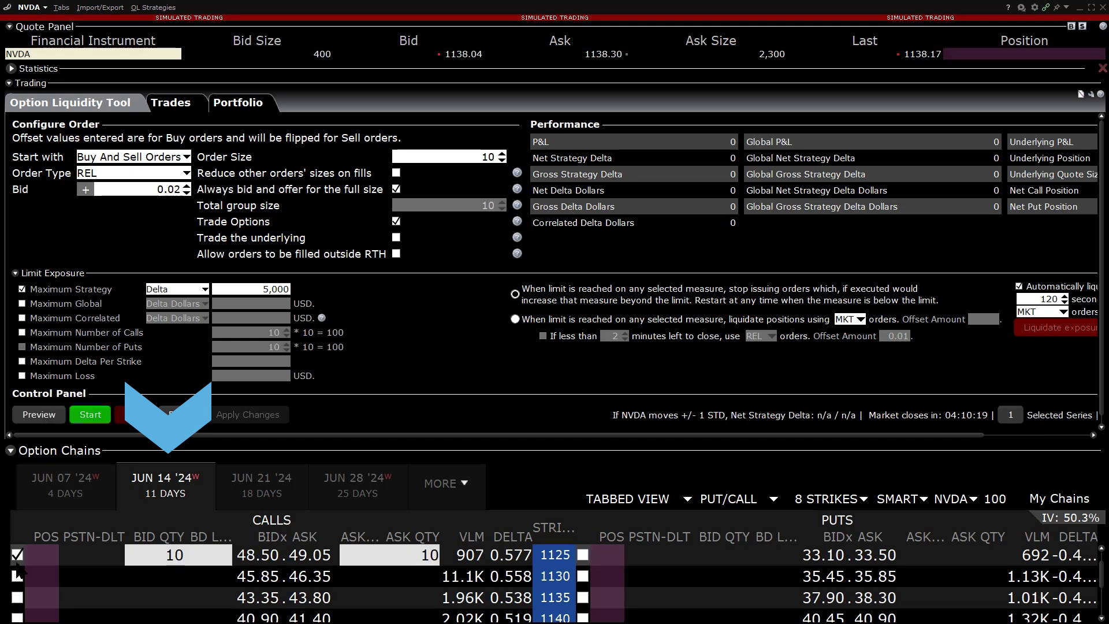
{"action": "left_click", "coordinate": [17, 576]}
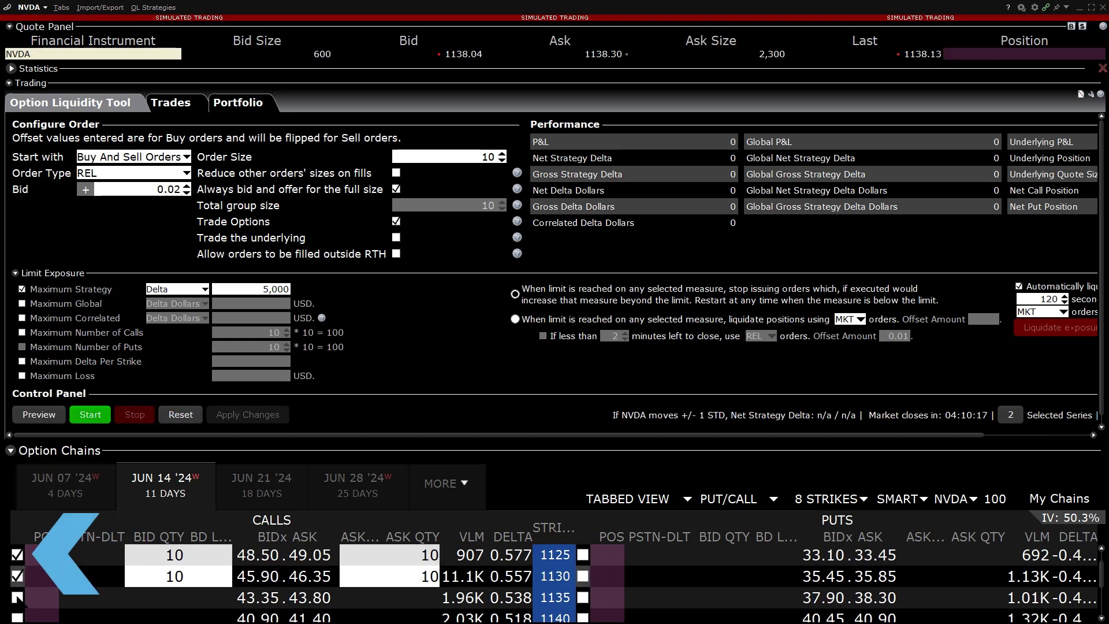
{"action": "left_click", "coordinate": [17, 597]}
{"action": "left_click", "coordinate": [17, 617]}
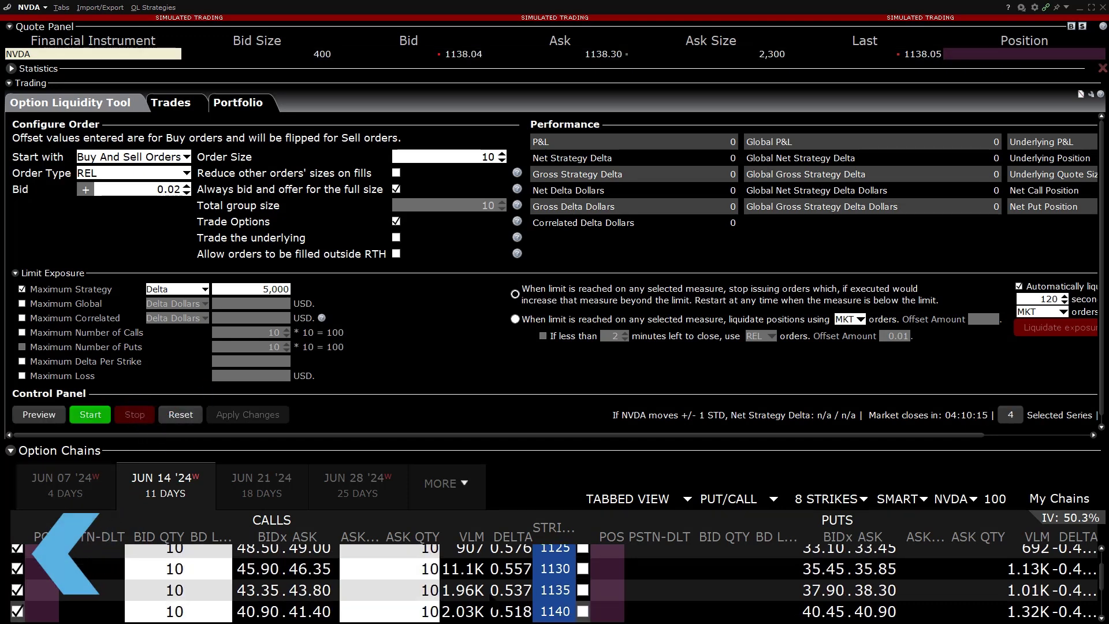
{"action": "left_click", "coordinate": [583, 612]}
{"action": "left_click", "coordinate": [583, 590]}
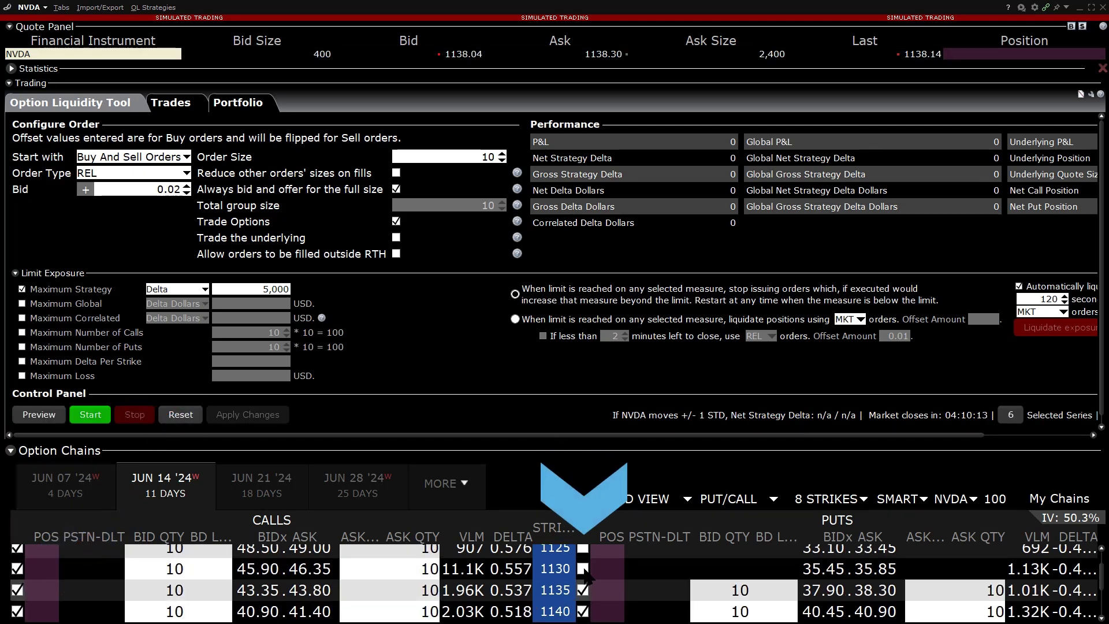
{"action": "left_click", "coordinate": [583, 568]}
{"action": "left_click", "coordinate": [583, 549]}
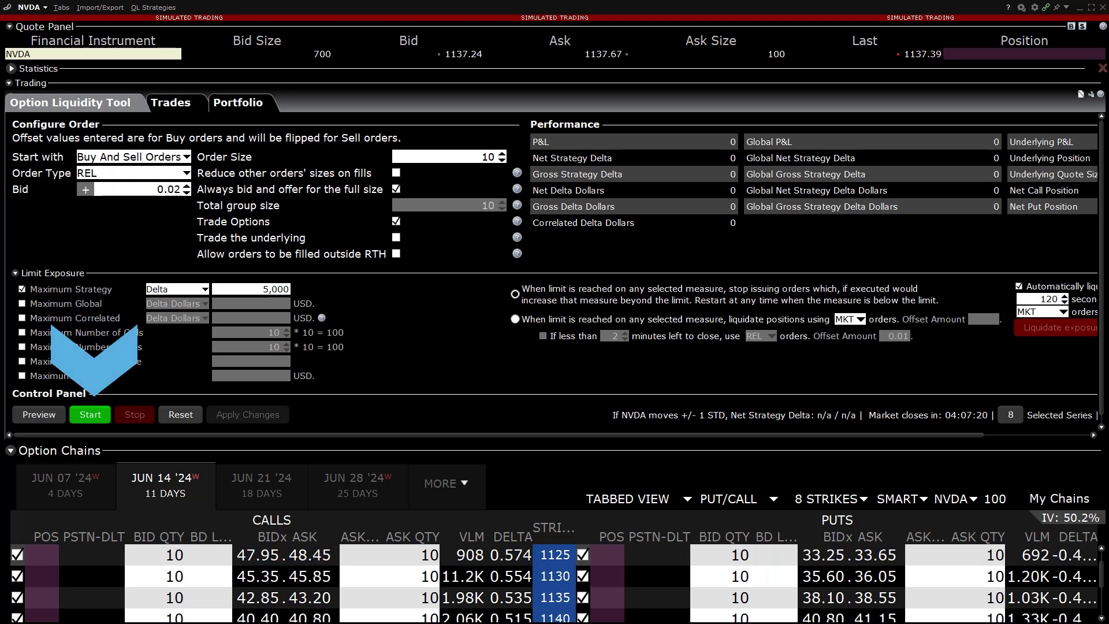
- Start the NVDA liquidity strategy, then stop it again
{"action": "left_click", "coordinate": [90, 414]}
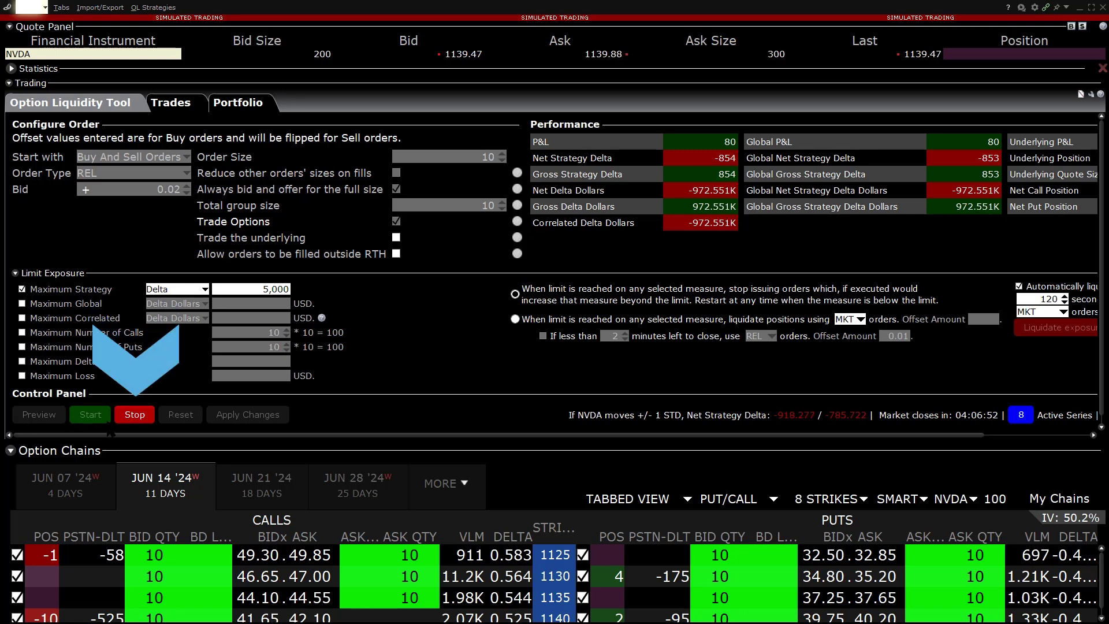
{"action": "left_click", "coordinate": [135, 415]}
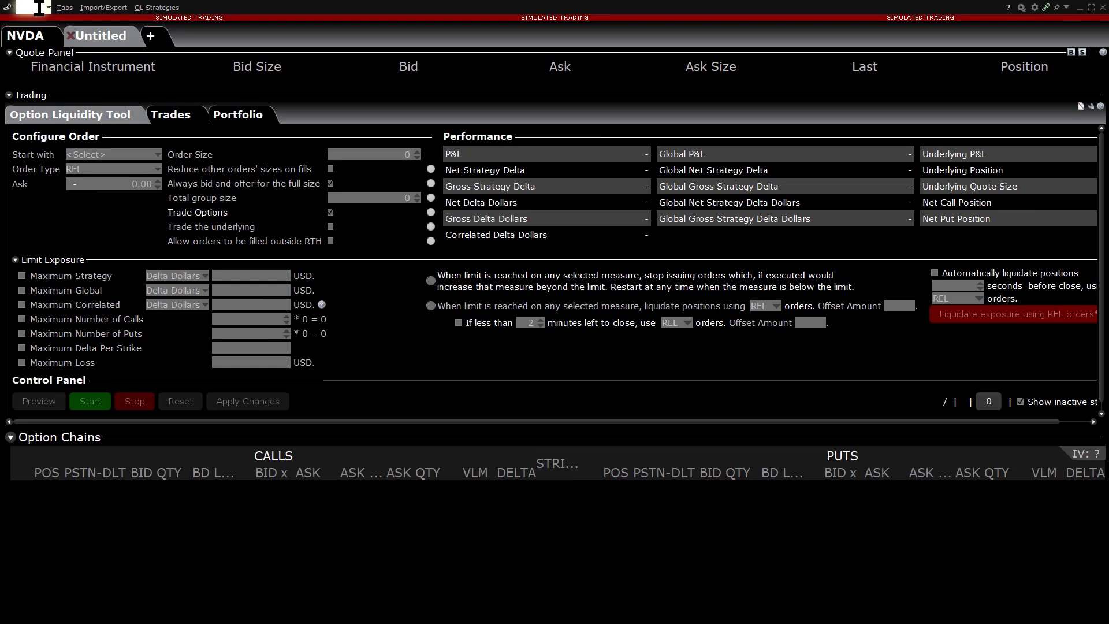
- Load XOM stock (SMART) into the new tab
{"action": "type", "text": "XOM"}
{"action": "key", "text": "Return"}
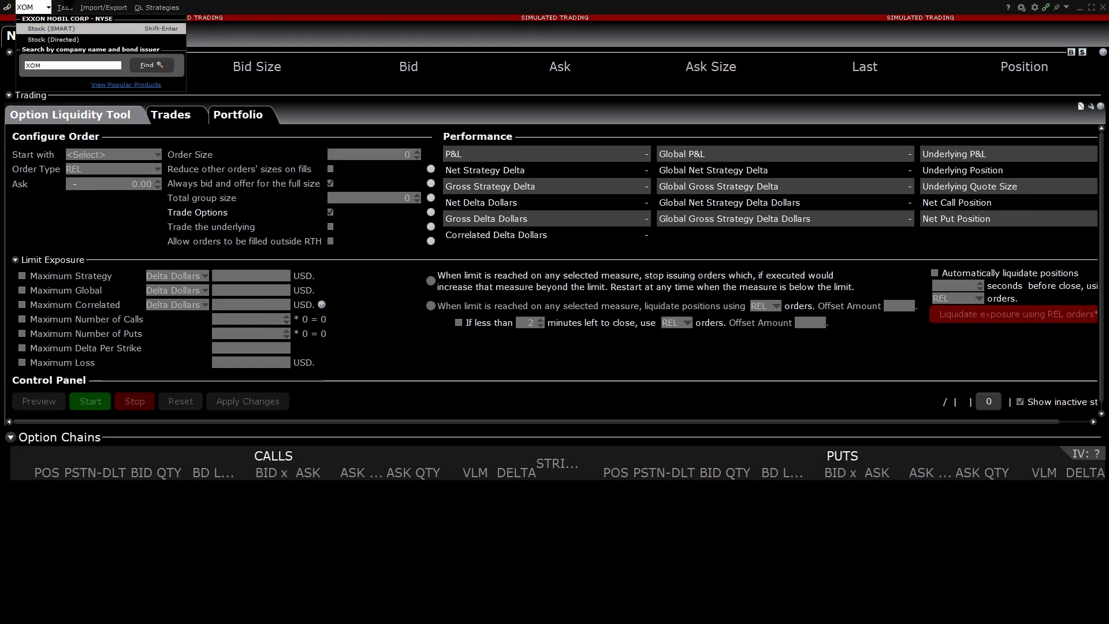
{"action": "left_click", "coordinate": [72, 29]}
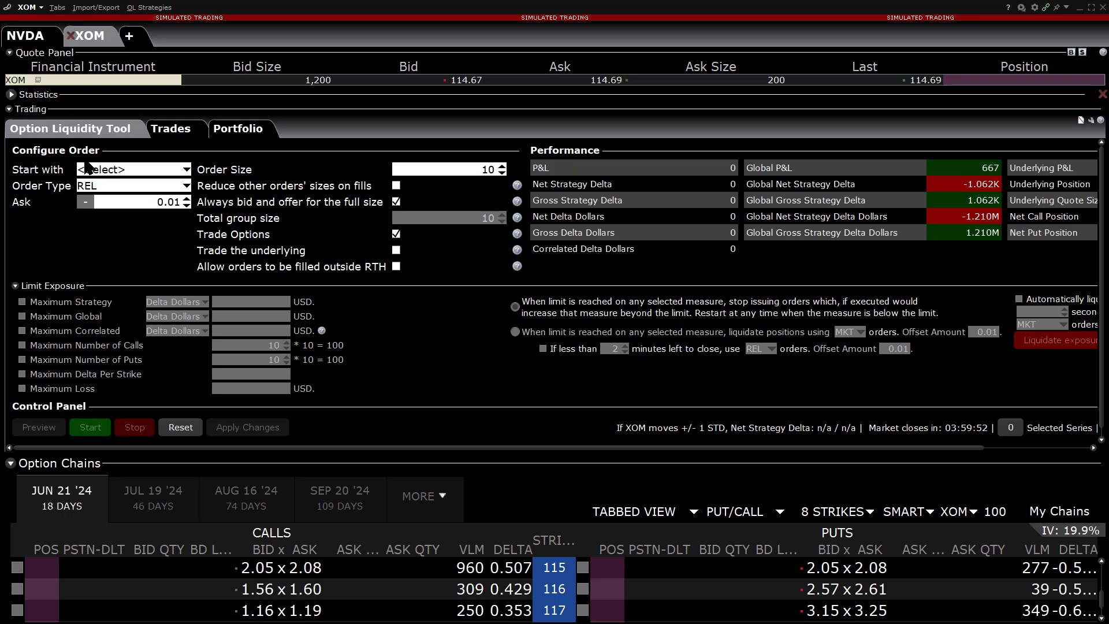
- Start XOM with buy and sell orders and select the 116 and 115 calls
{"action": "left_click", "coordinate": [126, 171]}
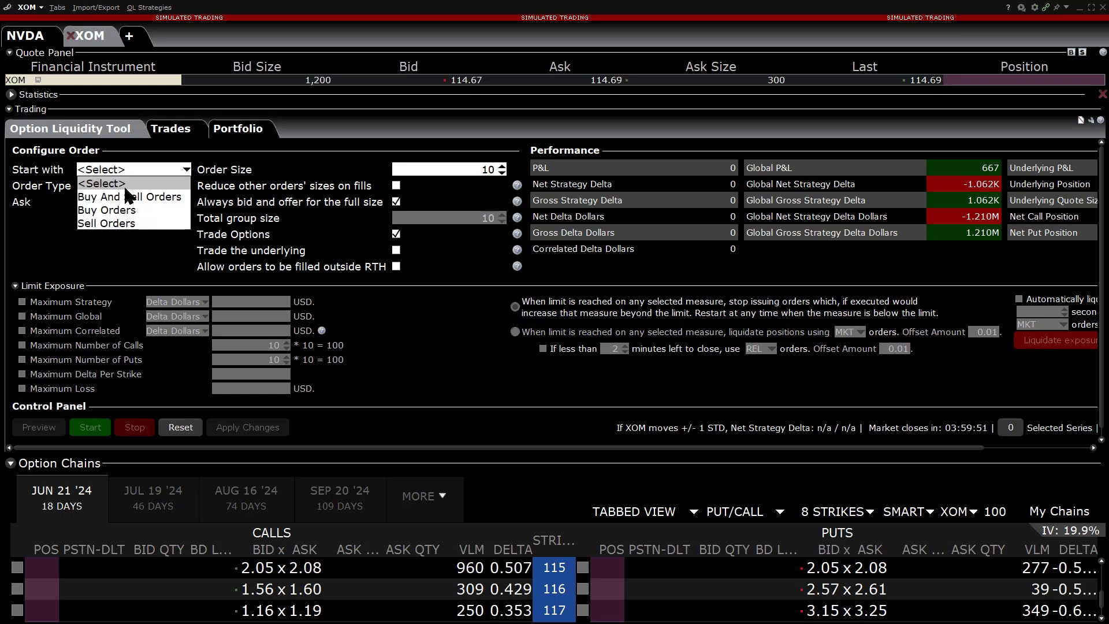
{"action": "left_click", "coordinate": [116, 191]}
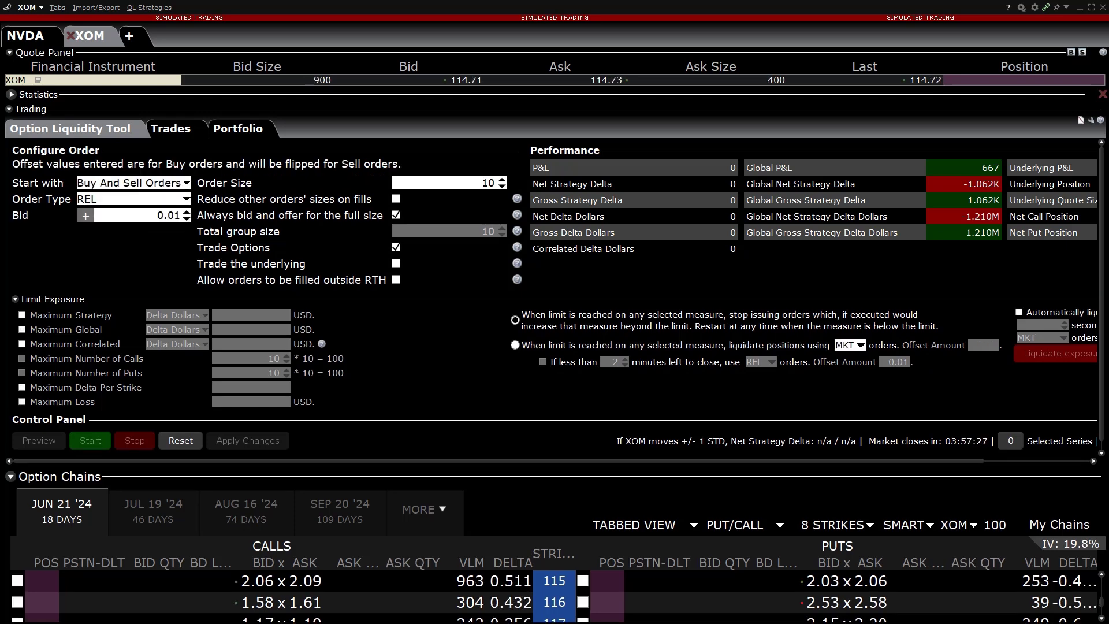
{"action": "left_click", "coordinate": [17, 603]}
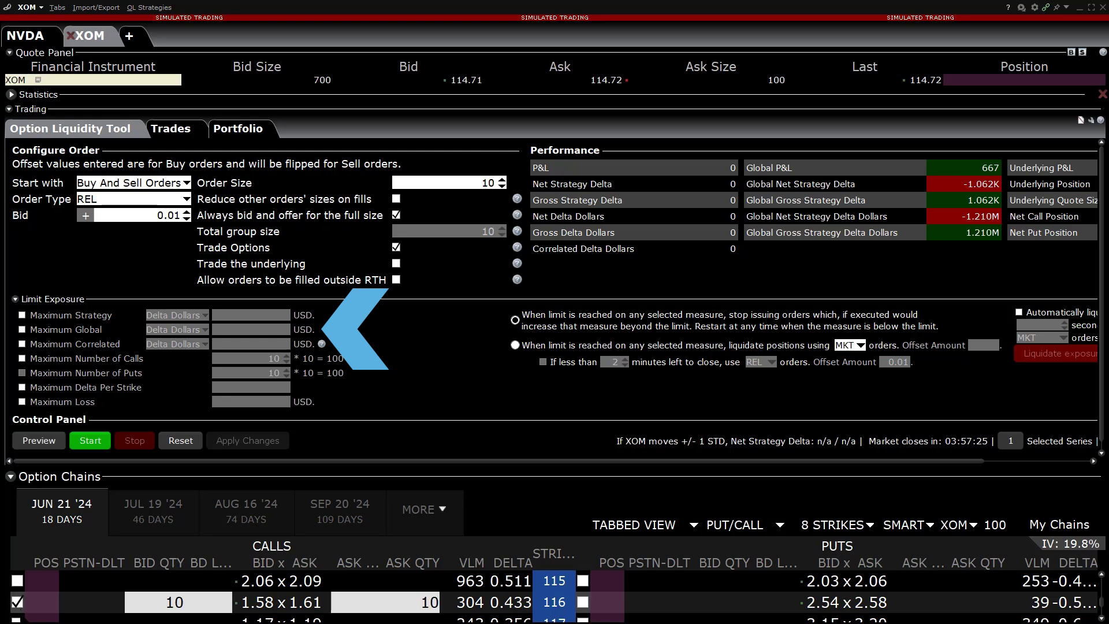
{"action": "left_click", "coordinate": [17, 581]}
{"action": "left_click", "coordinate": [21, 329]}
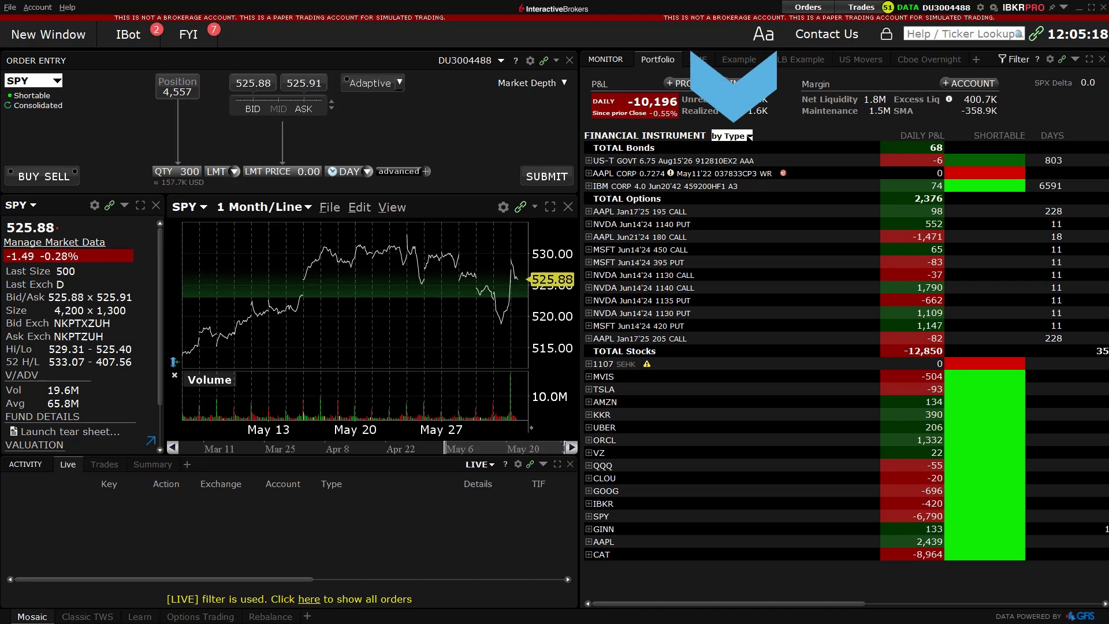
- Group portfolio positions by Strategy (alphabetical) and expand NVDA-OptLiq to show its five NVDA Jun14'24 options
{"action": "left_click", "coordinate": [731, 135]}
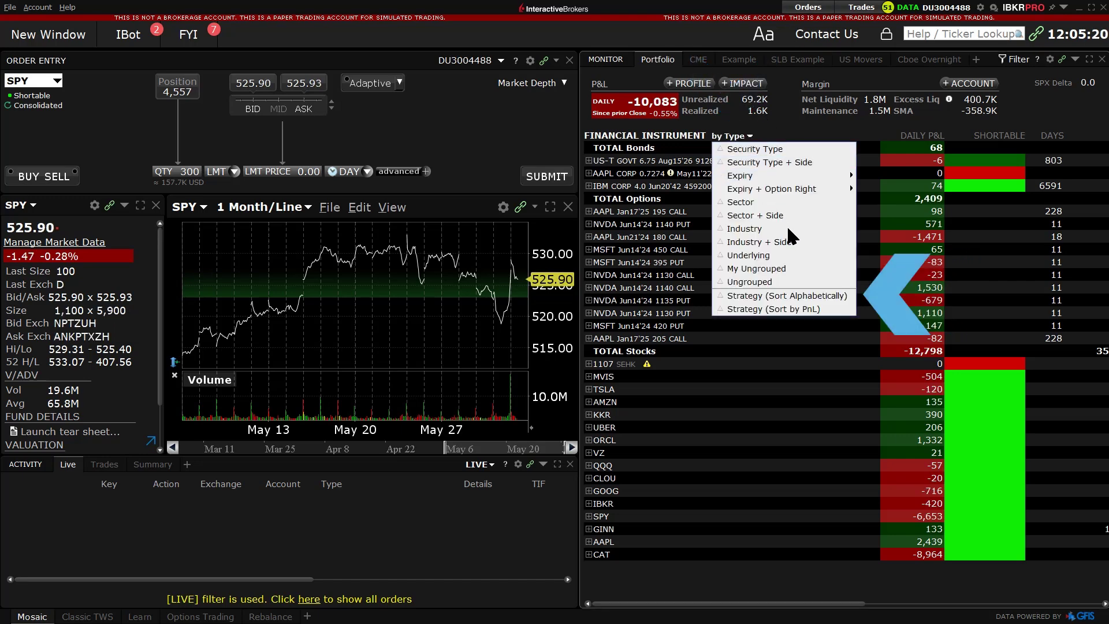
{"action": "left_click", "coordinate": [826, 296]}
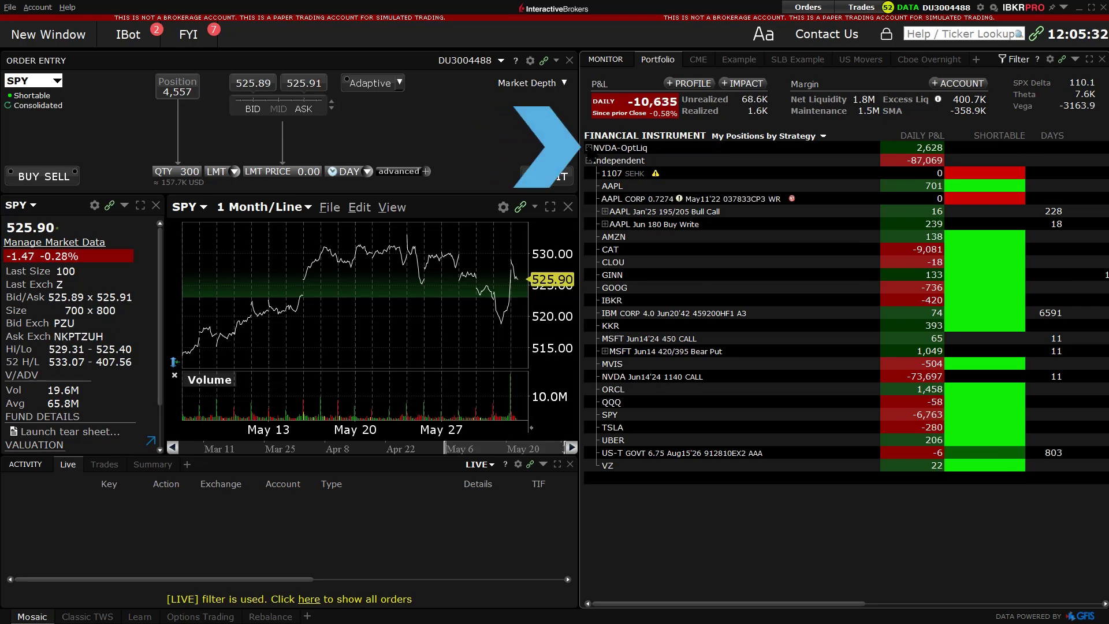
{"action": "left_click", "coordinate": [589, 148]}
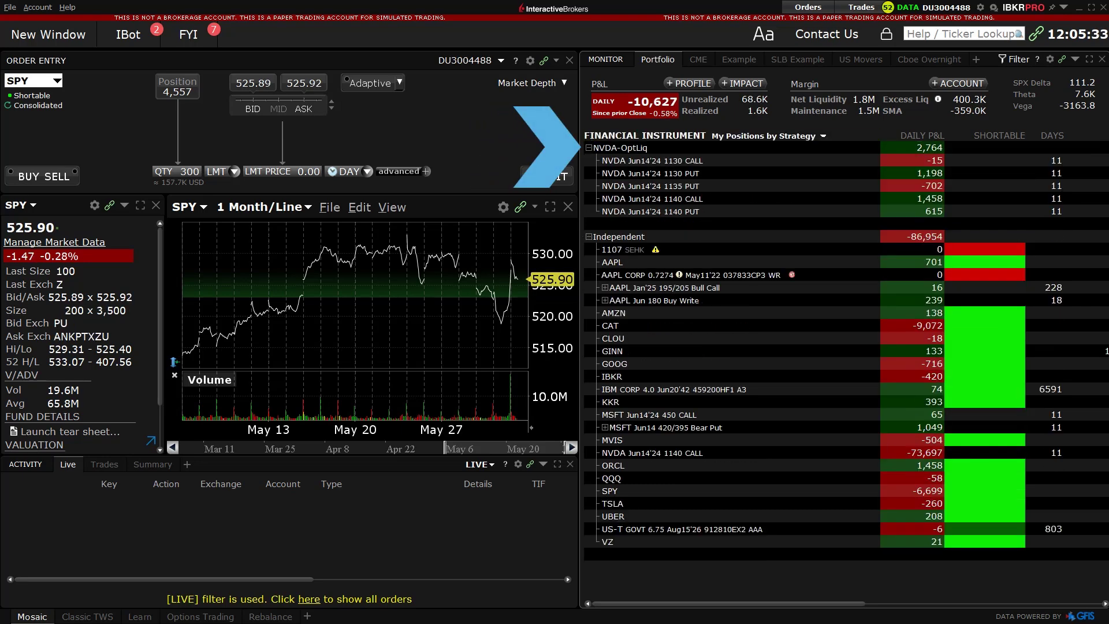